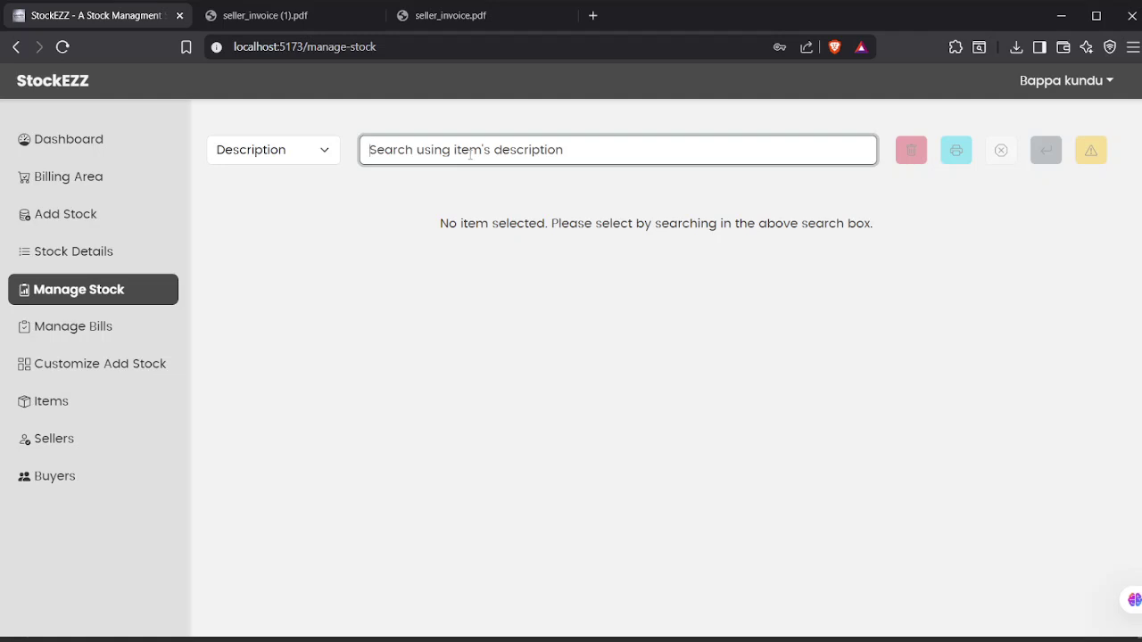
Search the stock for "pipe" and select Pipe Supreame White 10 Ft/ 1Inc and 20 Ft/ 1Inc for managing
text(pipe)
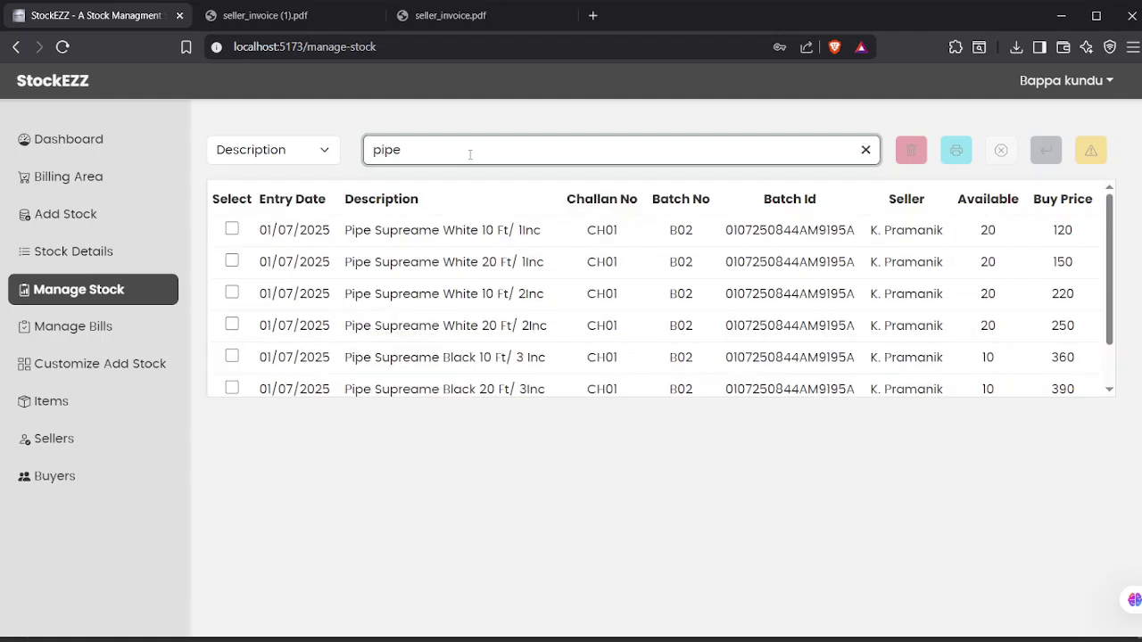
click(232, 229)
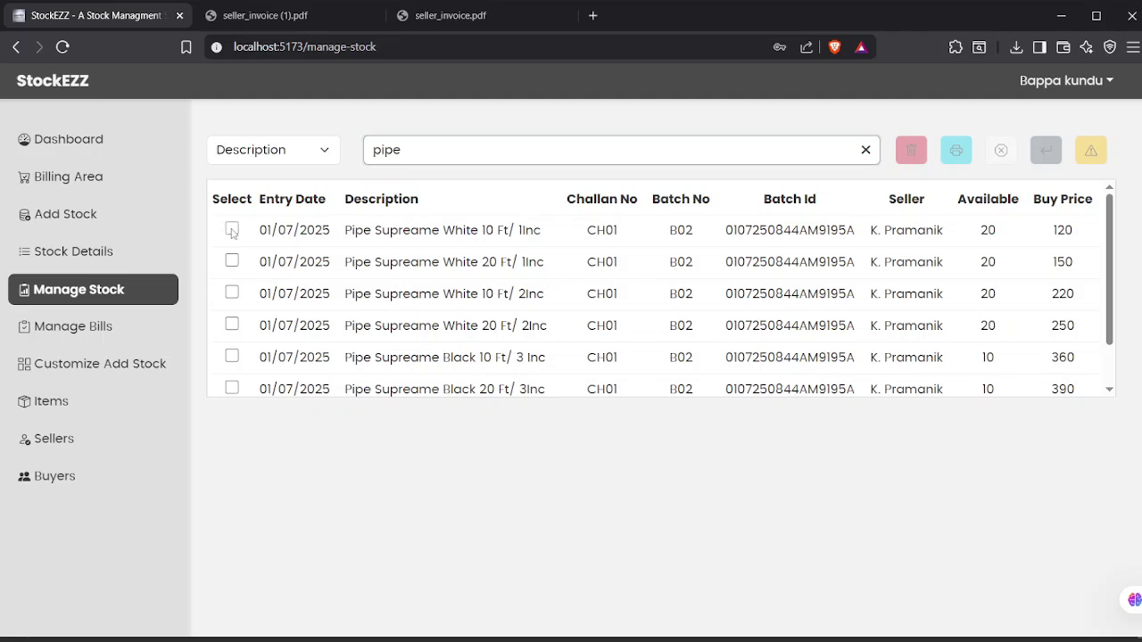
click(232, 261)
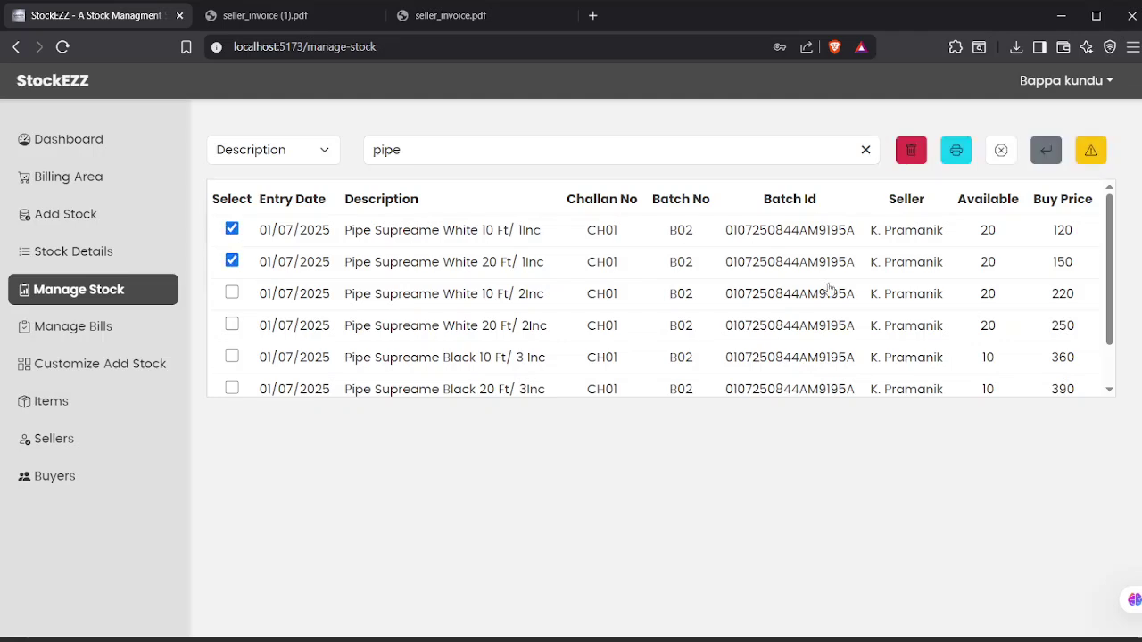
scroll(892, 303, down, 1)
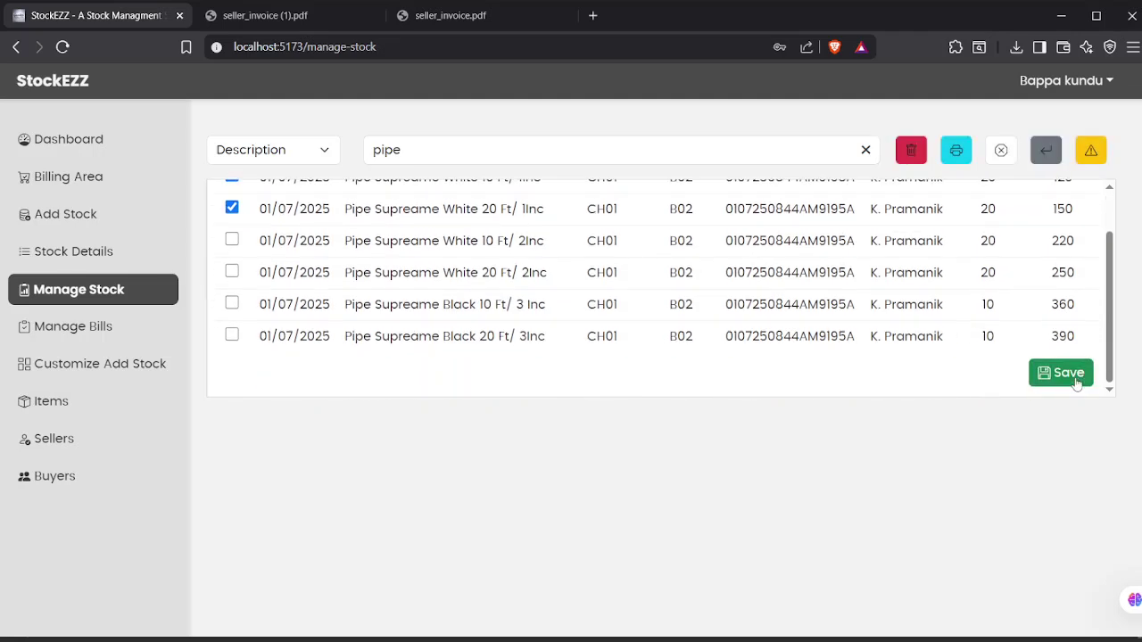
click(864, 149)
Set the quantity to 5 for Pipe Supreame White 10 Ft/ 1Inc and 2 for Pipe Supreame White 20 Ft/ 1Inc
drag(979, 229, 1031, 233)
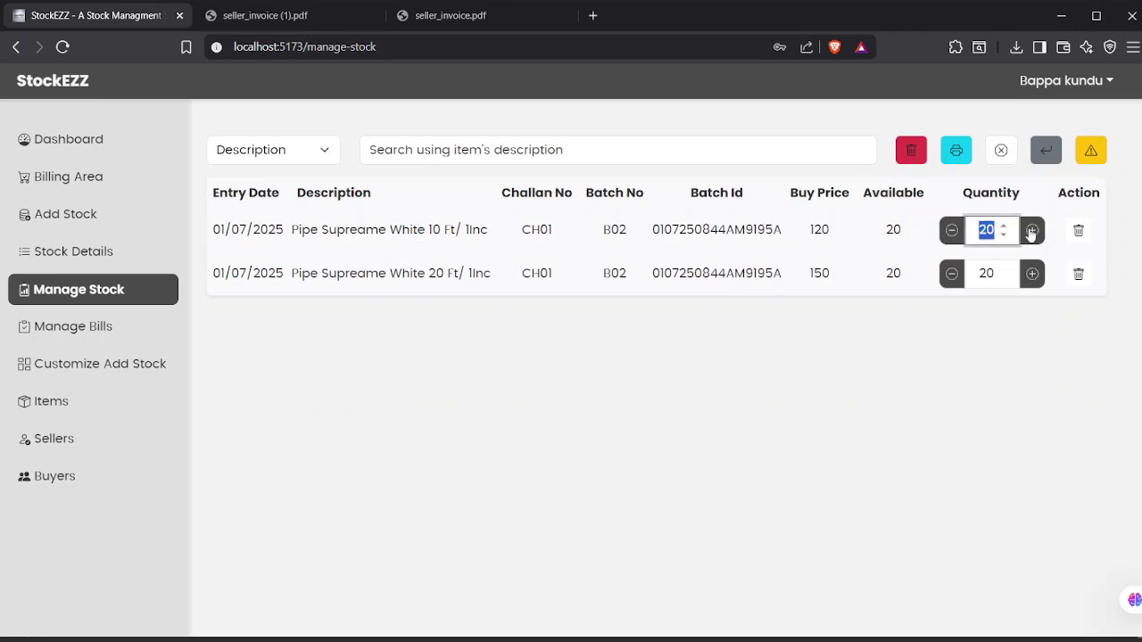
text(5)
drag(979, 273, 1032, 275)
text(2)
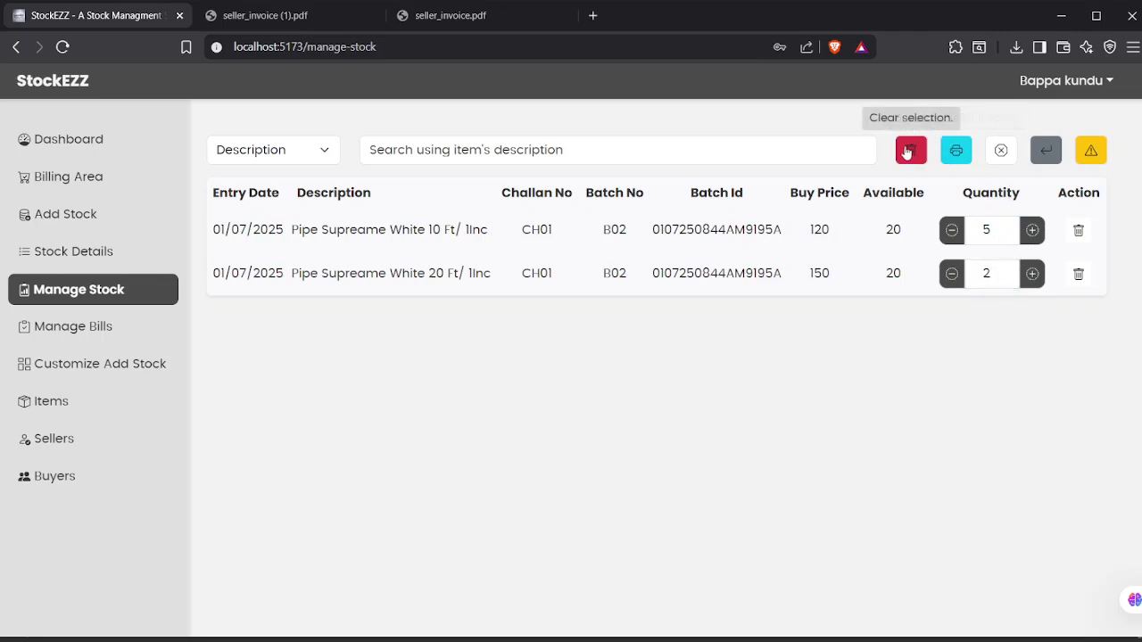
click(1000, 151)
double_click(986, 229)
click(923, 258)
double_click(976, 270)
click(703, 269)
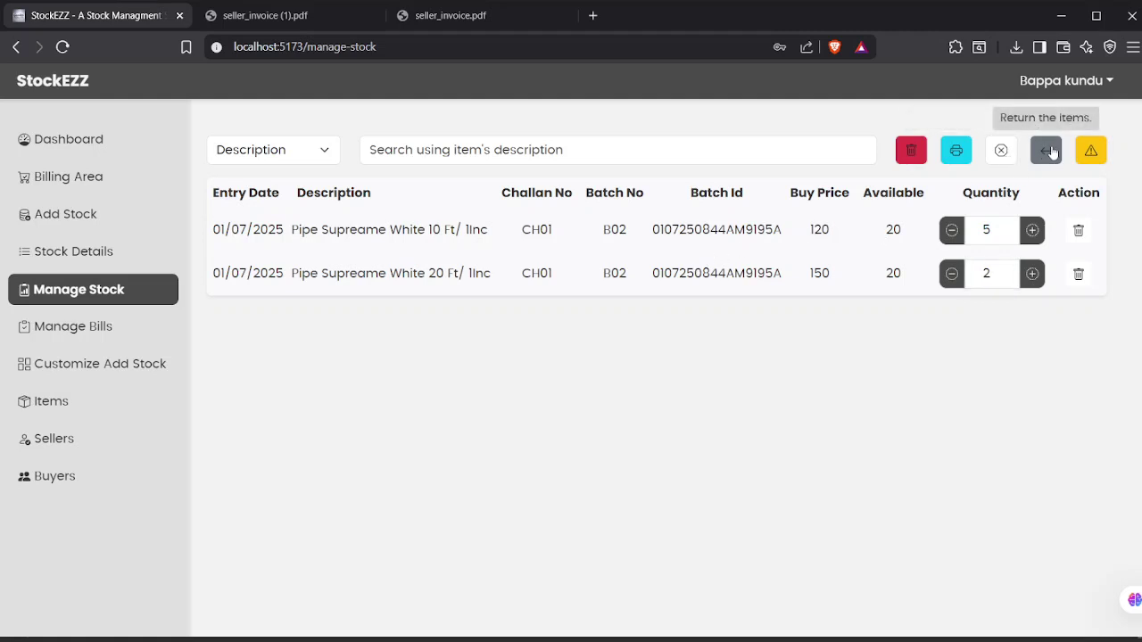
drag(846, 230, 808, 231)
drag(844, 273, 809, 273)
click(839, 280)
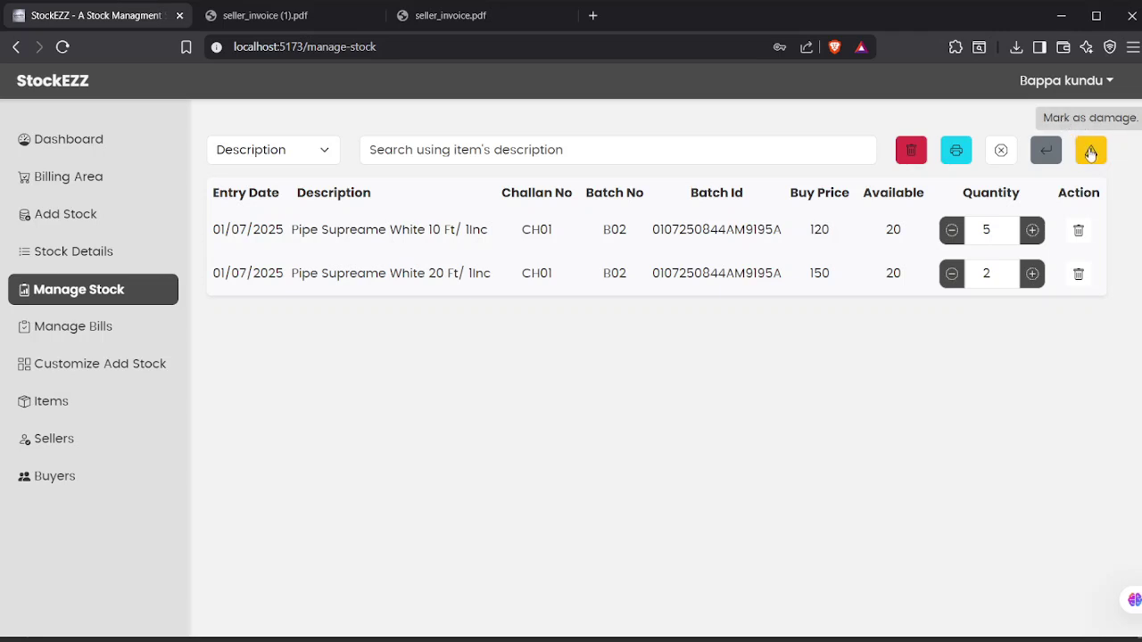
Set the quantity of Pipe Supreame White 10 Ft/ 1Inc to 2 and start marking both selected items as damaged
double_click(985, 229)
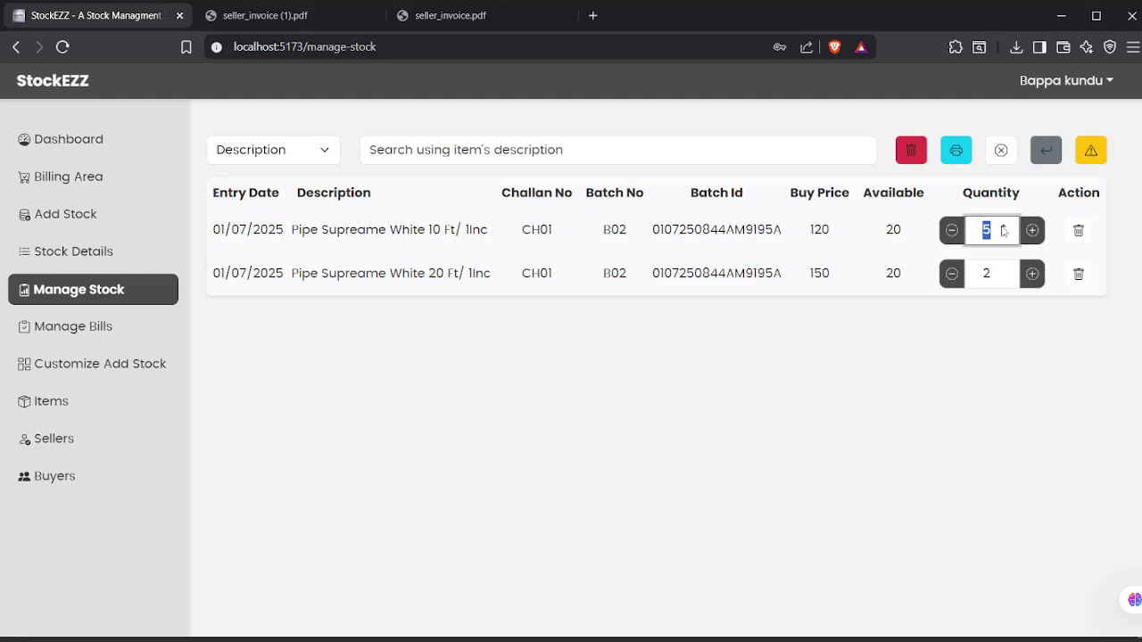
text(2)
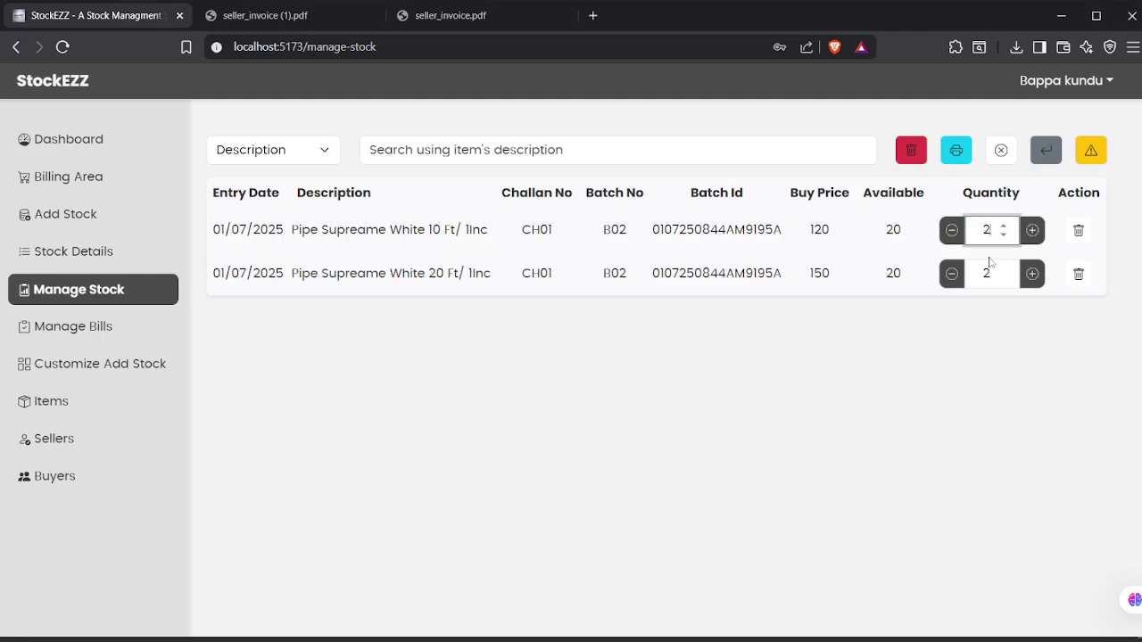
click(1091, 152)
Enter "Damaged item" as the reason for both 1Inc pipes and save the damage entry
click(591, 197)
drag(553, 163, 675, 163)
click(676, 163)
click(643, 204)
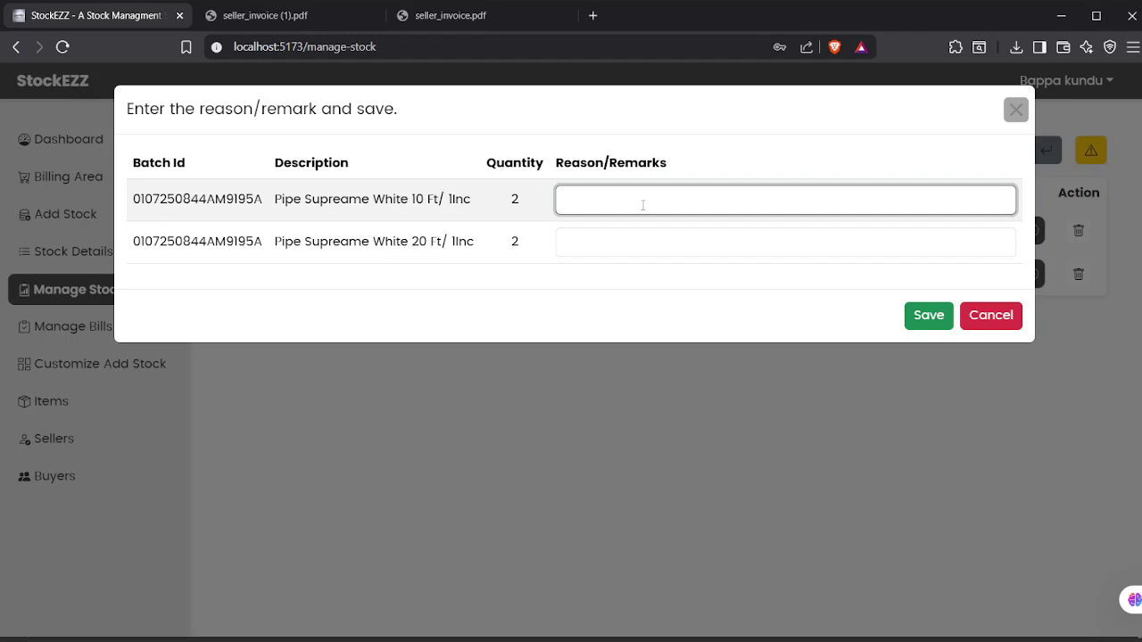
text(Damaged item)
drag(662, 200, 565, 200)
key(ctrl+c)
click(641, 243)
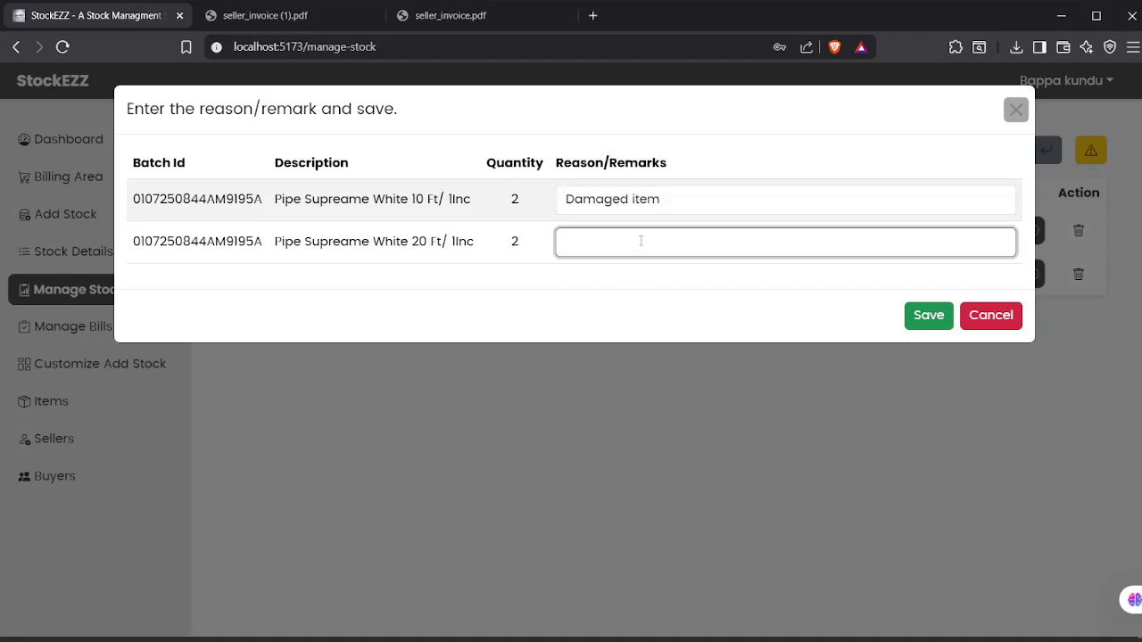
key(ctrl+v)
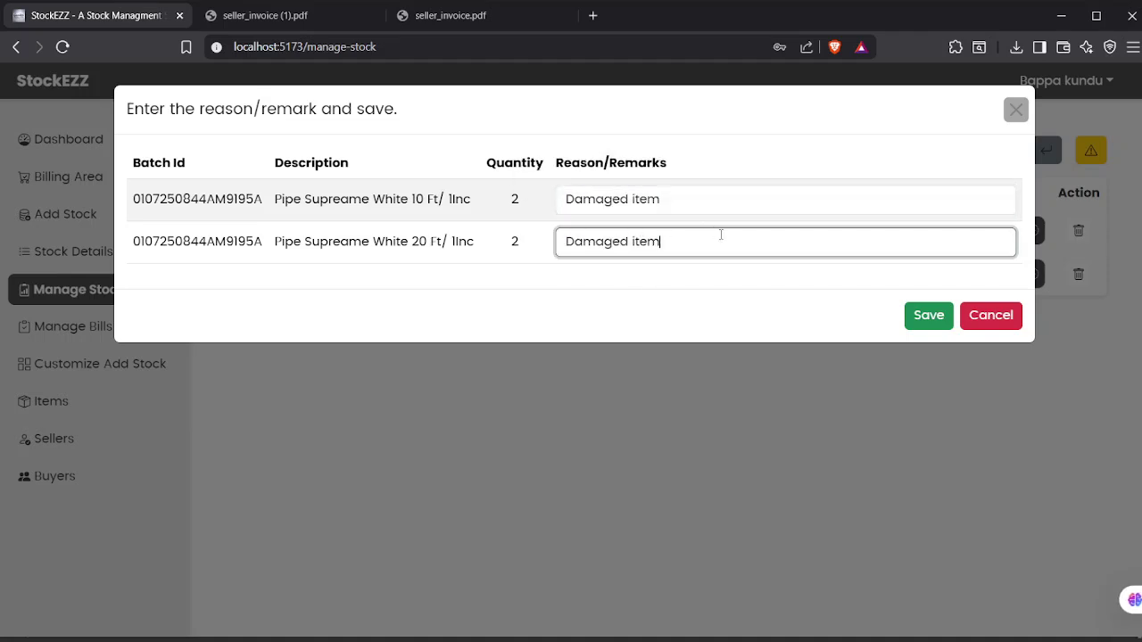
click(923, 322)
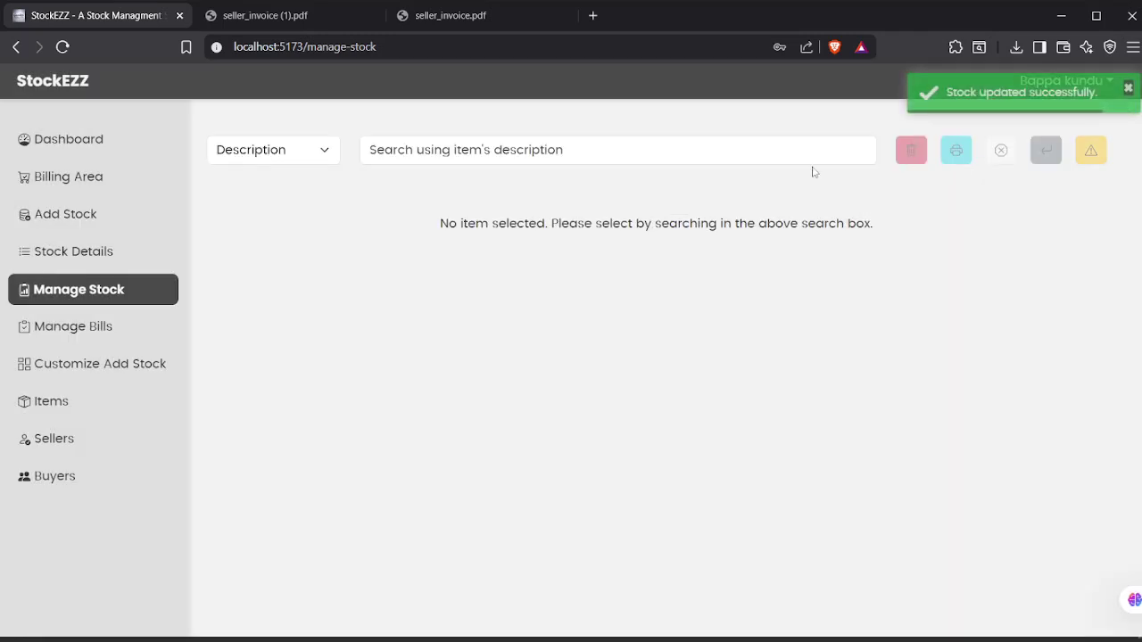
Show the stock details with status Damaged and check the available quantities of both pipes
click(110, 252)
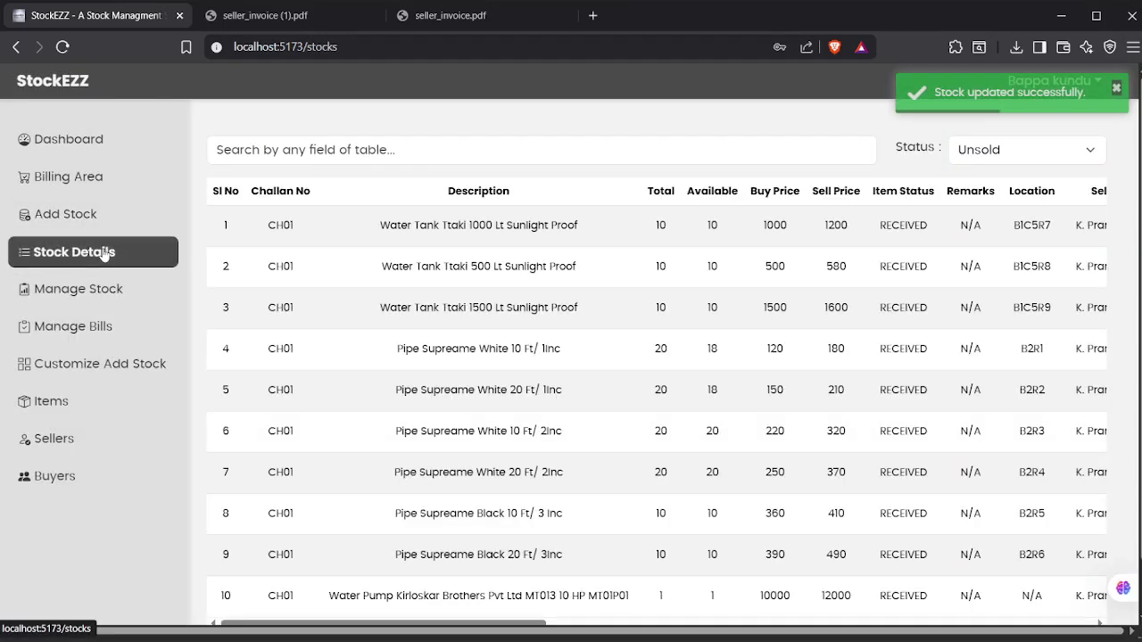
click(1003, 152)
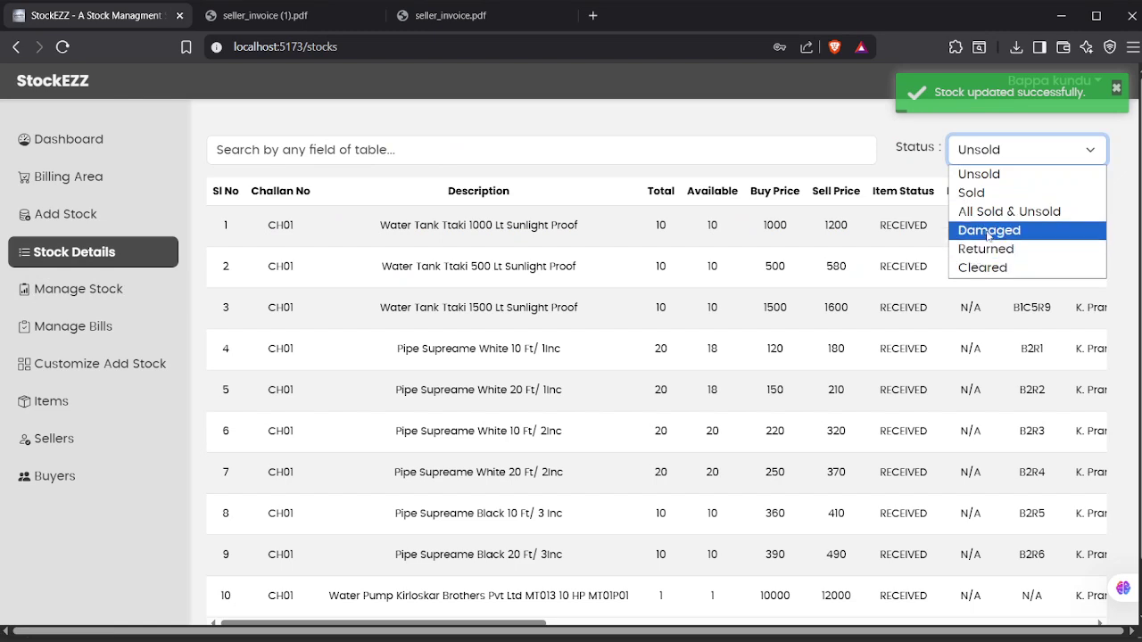
click(985, 229)
drag(416, 295, 465, 303)
double_click(445, 226)
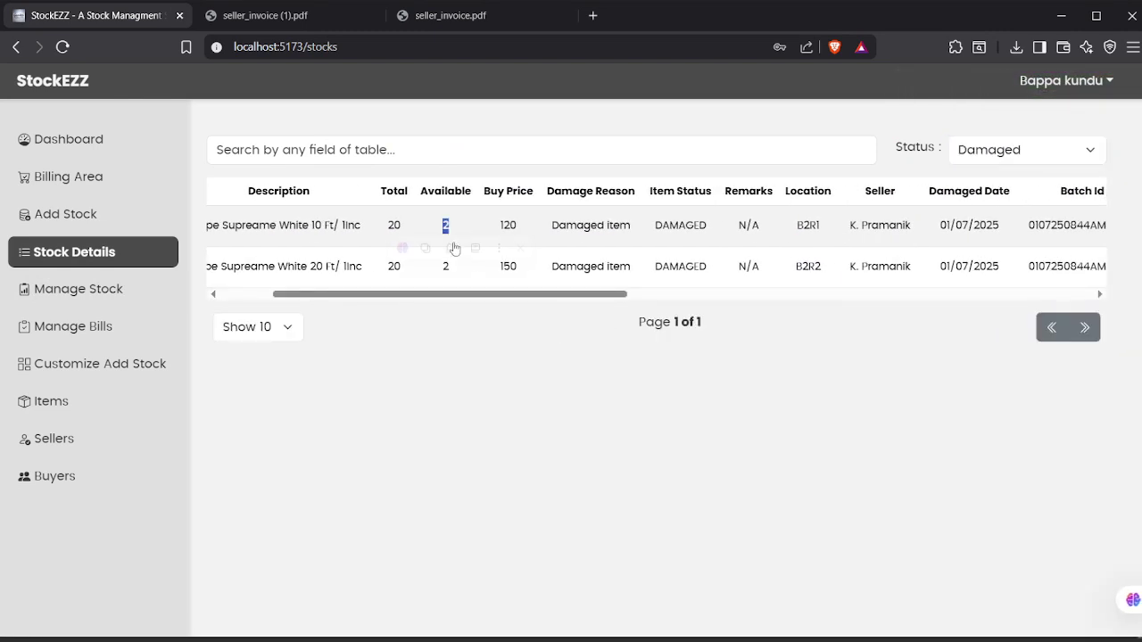
double_click(445, 267)
click(453, 273)
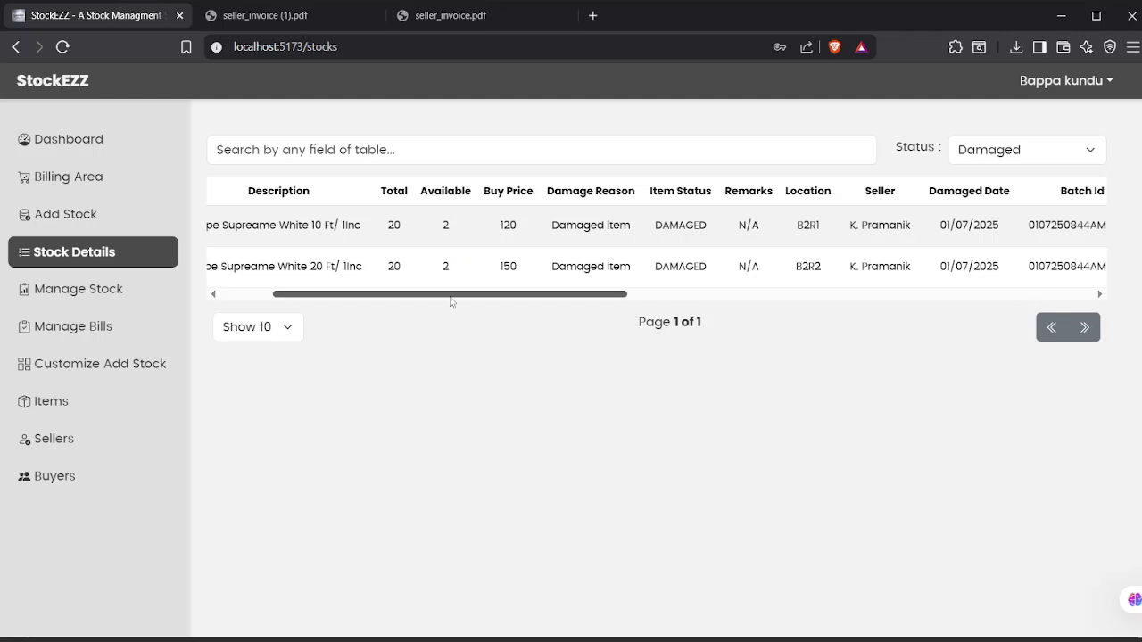
Copy the description of Pipe Supreame White 10 Ft/ 1Inc from the damaged stock list
drag(452, 300, 400, 301)
drag(335, 230, 541, 241)
click(419, 232)
drag(331, 228, 493, 234)
key(ctrl+c)
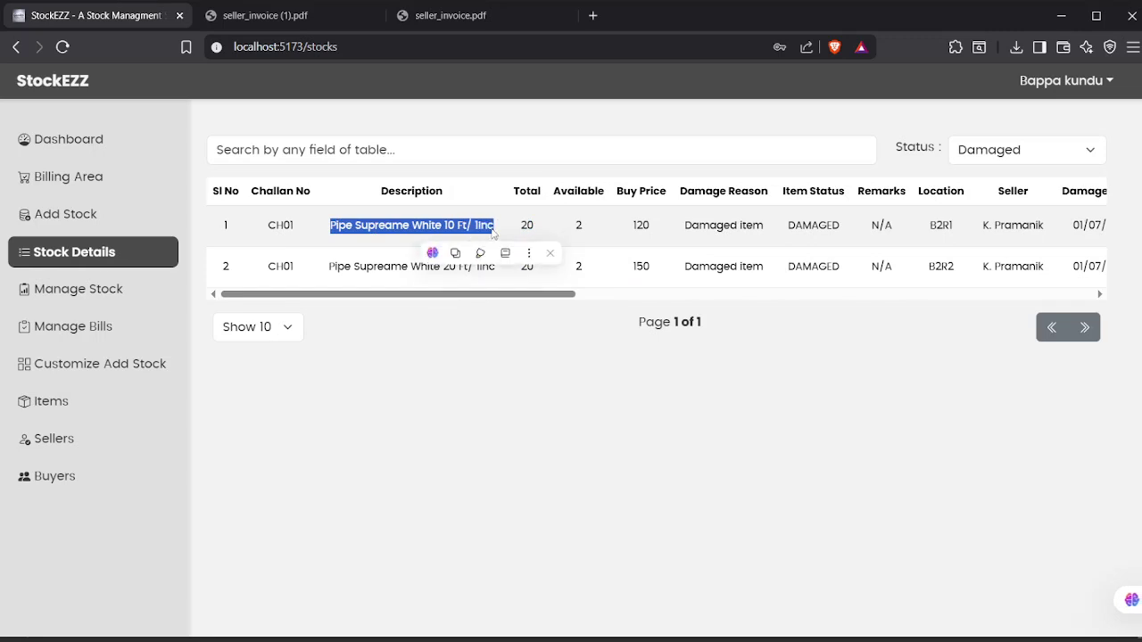
Filter the stock to Unsold, search for "Pipe Supreame White 10 Ft/ 1Inc", and check its total and available quantities
click(1021, 151)
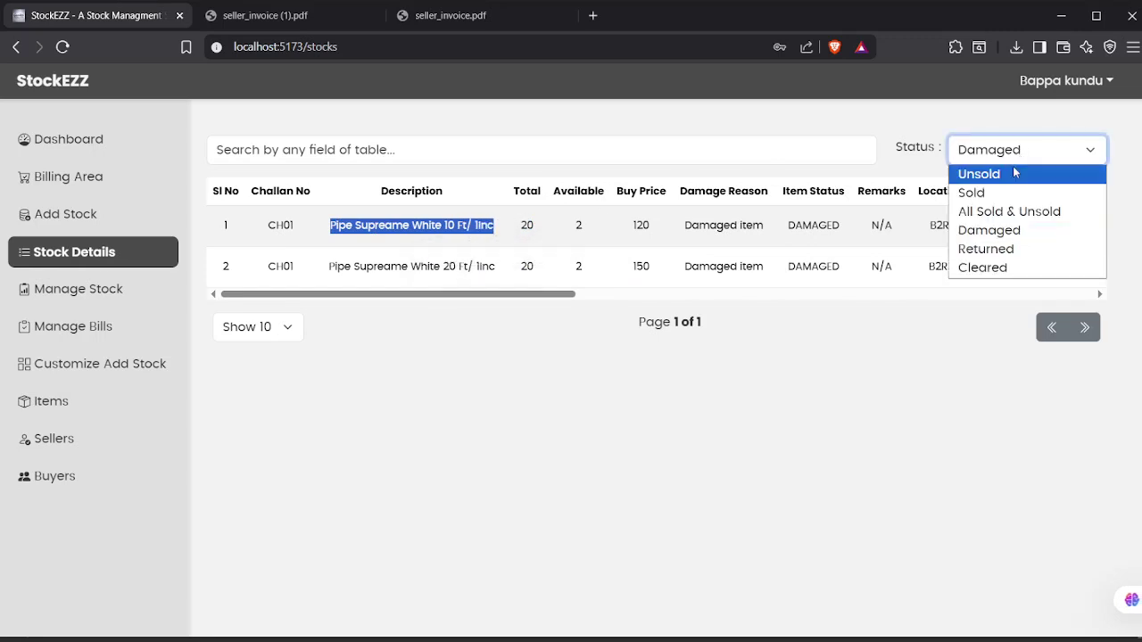
click(1015, 173)
click(1002, 154)
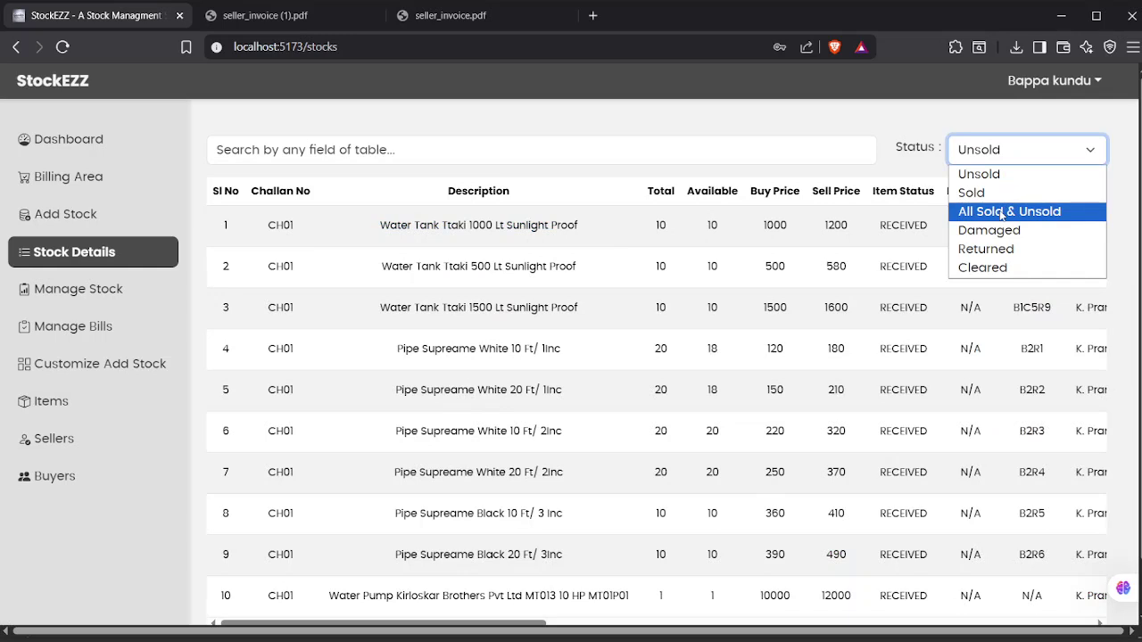
click(1008, 173)
click(520, 144)
key(ctrl+v)
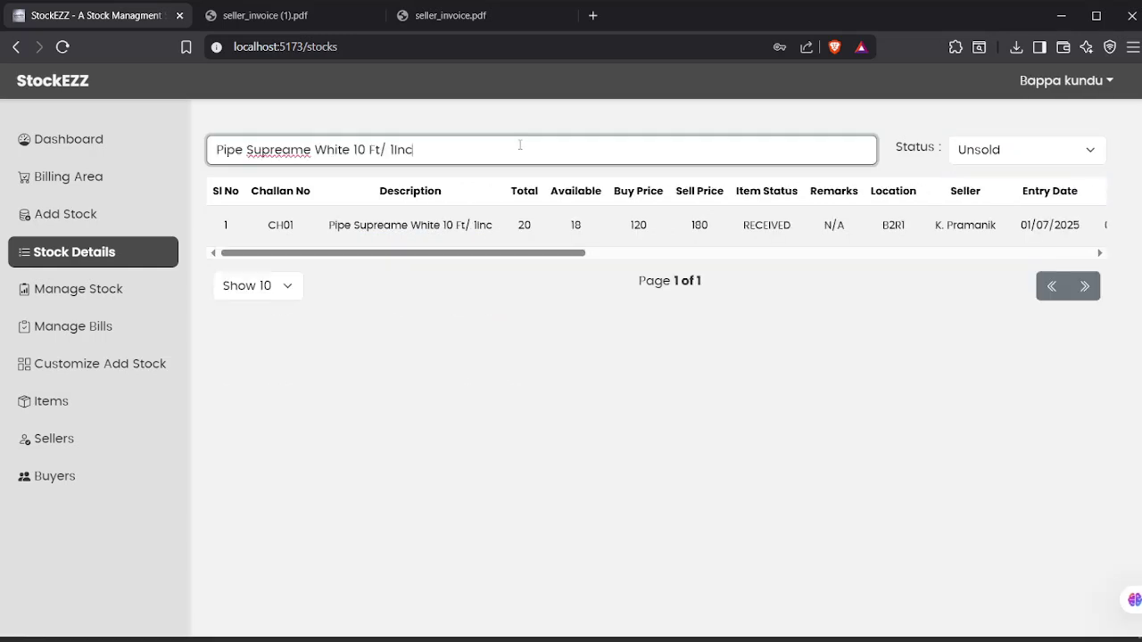
double_click(520, 224)
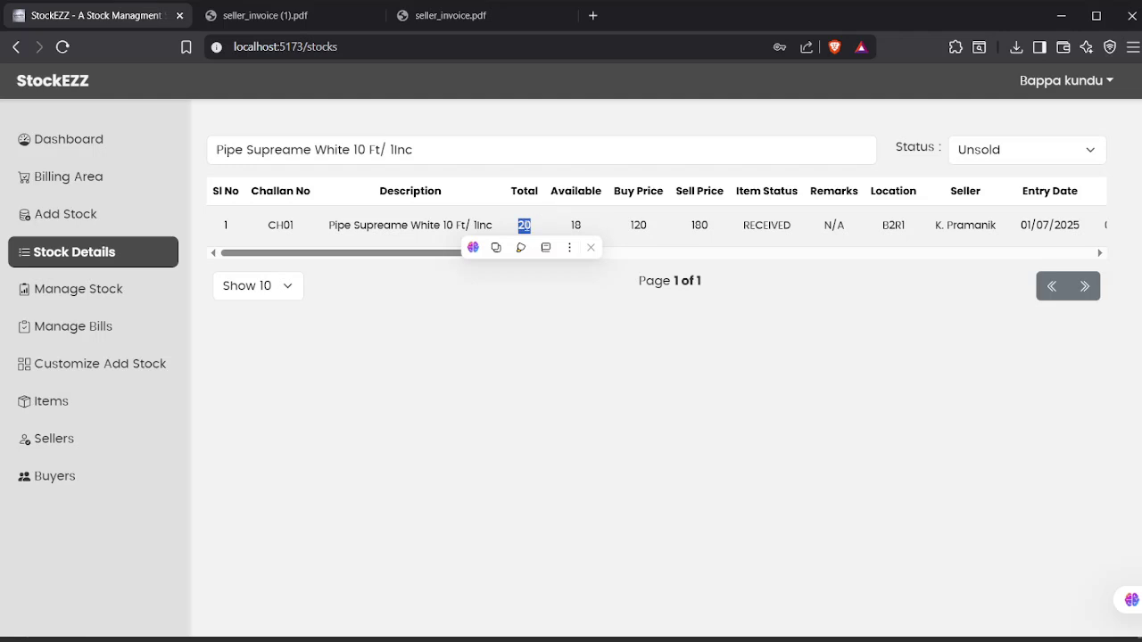
double_click(574, 225)
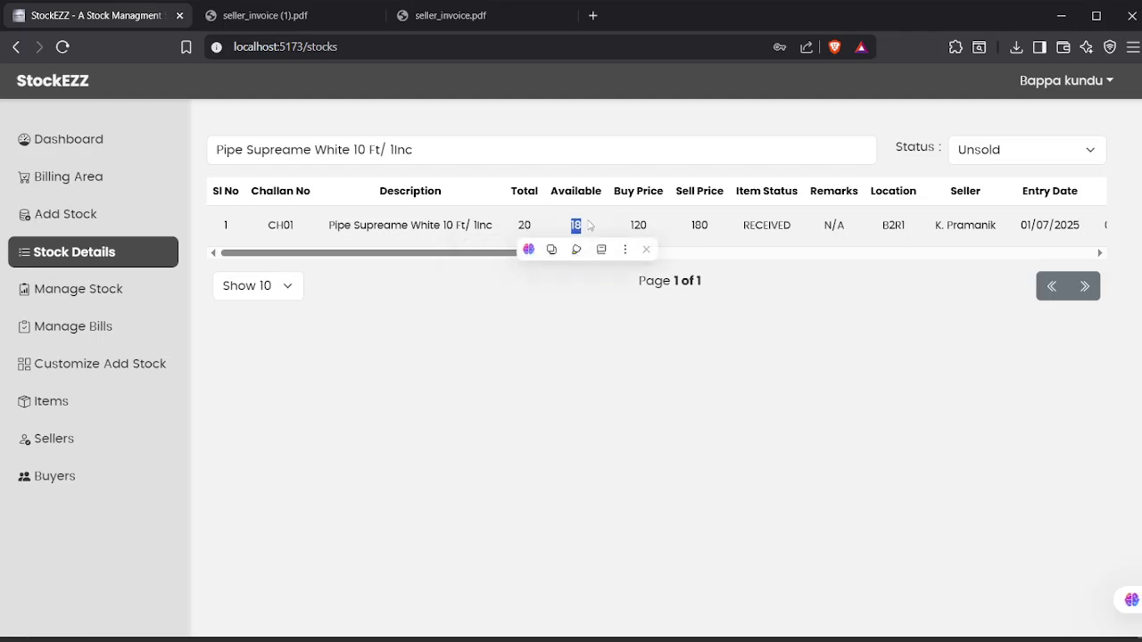
click(589, 226)
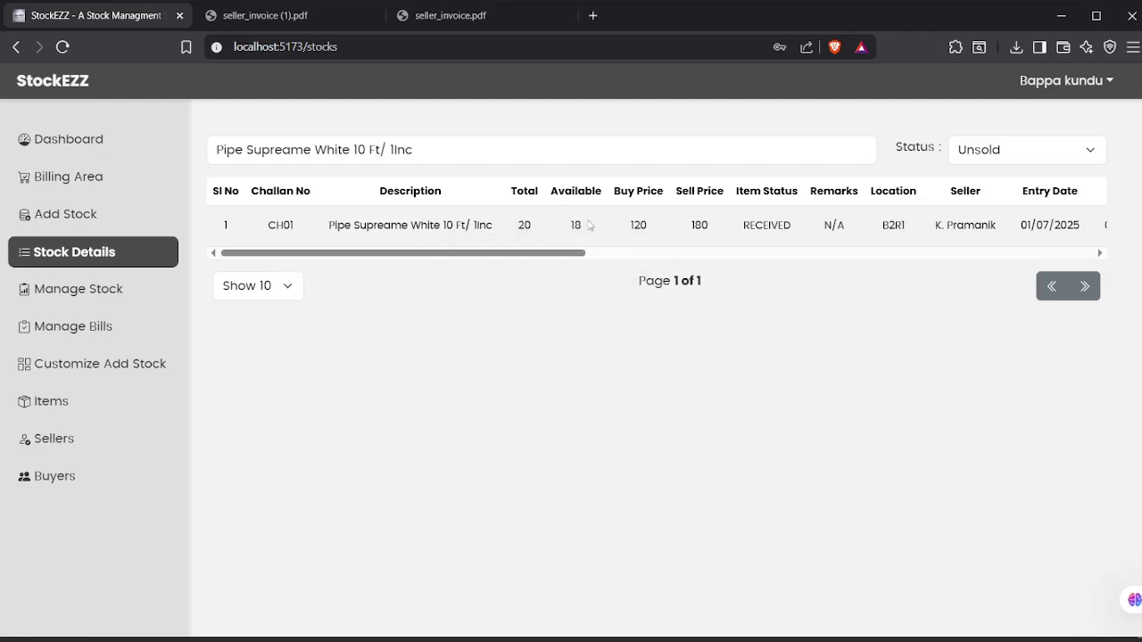
In Manage Stock, search for "pi" and select Pipe Supreame White 10 Ft/ 2Inc and 20 Ft/ 2Inc
click(133, 297)
click(444, 148)
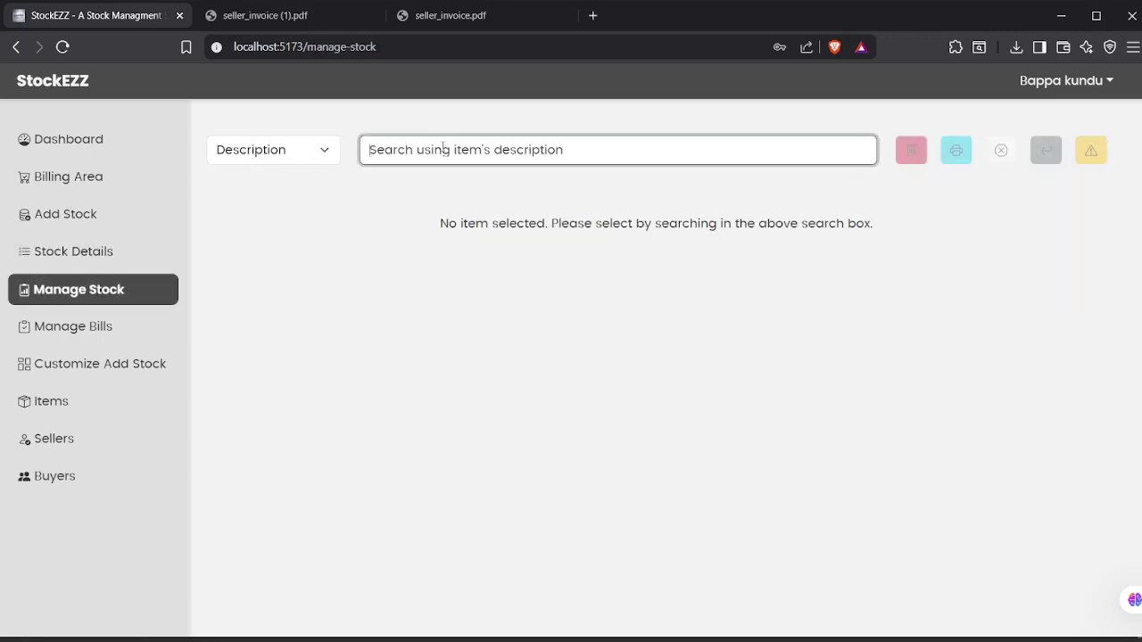
text(pi)
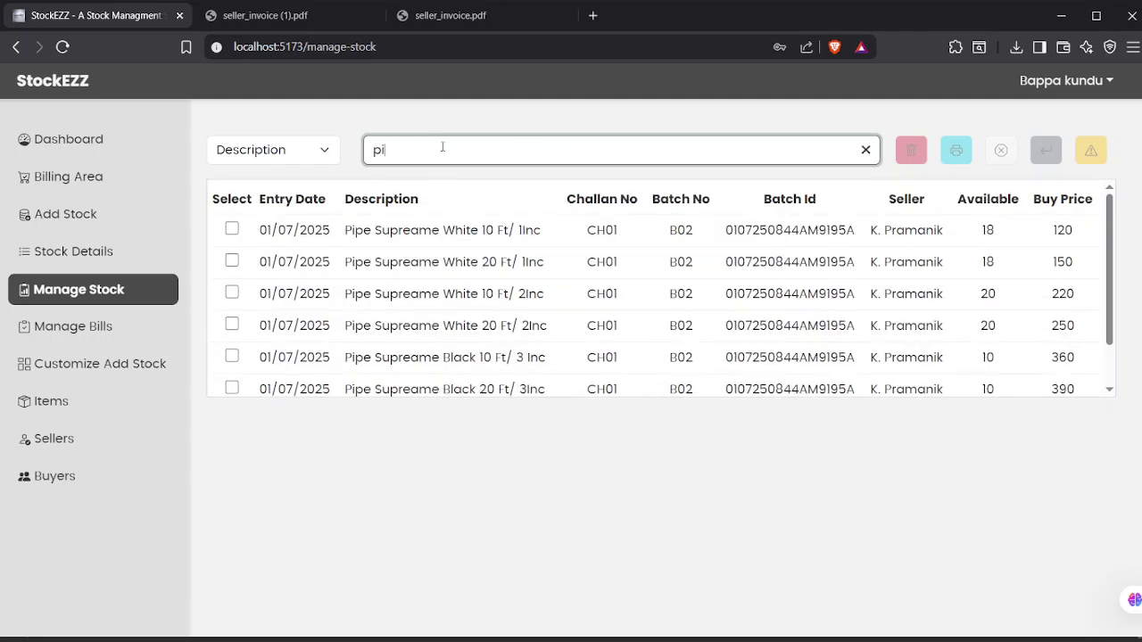
click(232, 293)
click(232, 324)
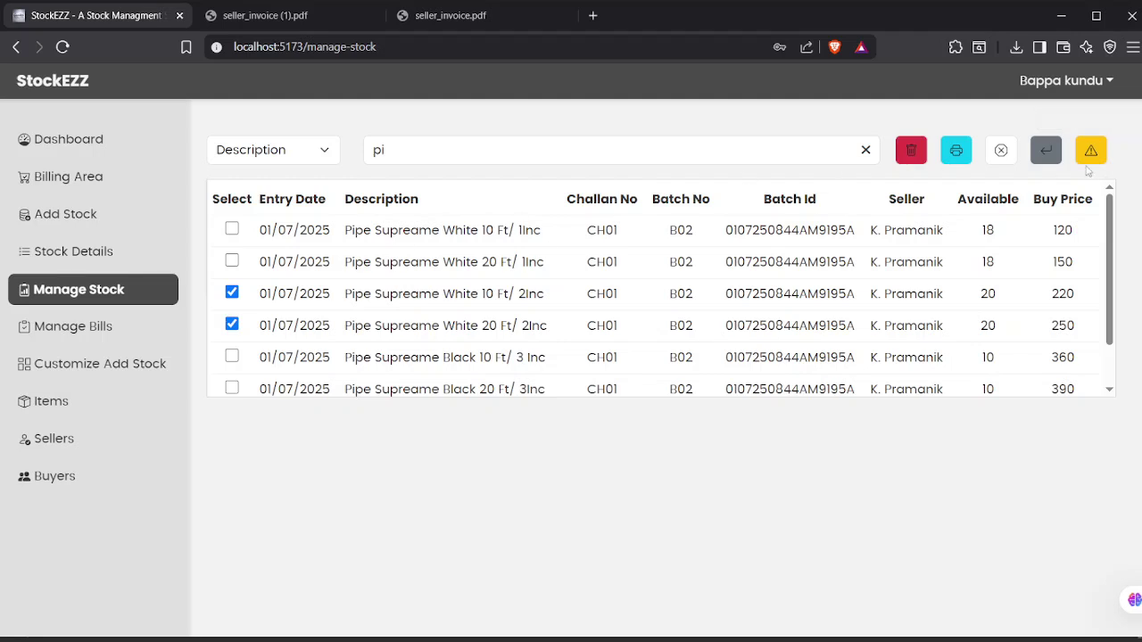
click(866, 150)
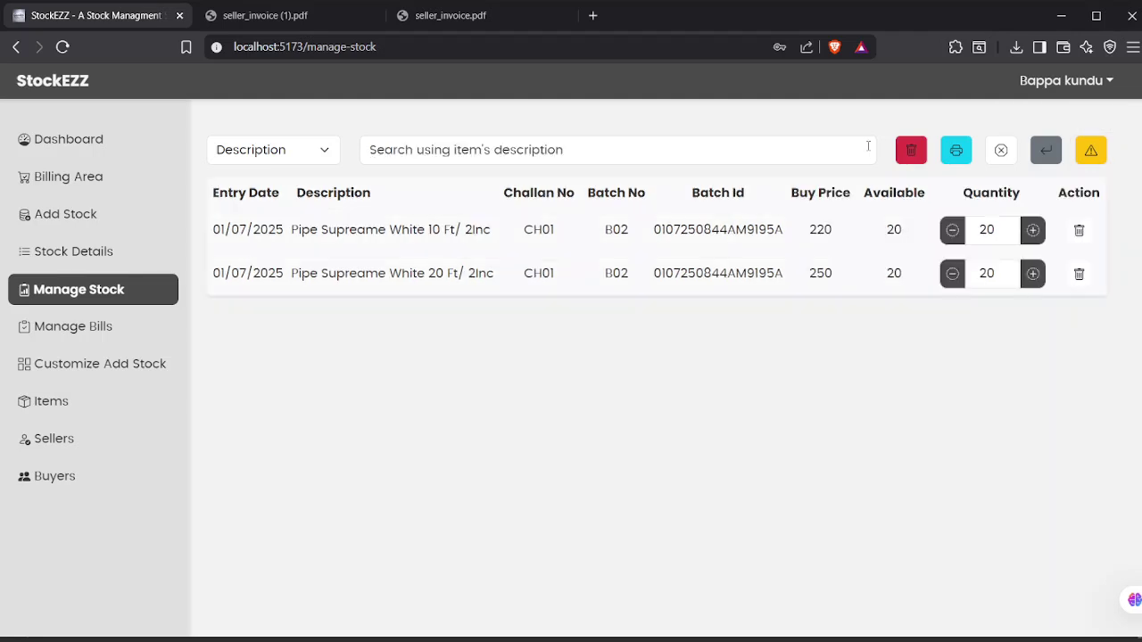
Set the quantity of both selected 2Inc pipes to 3
drag(981, 229, 1007, 231)
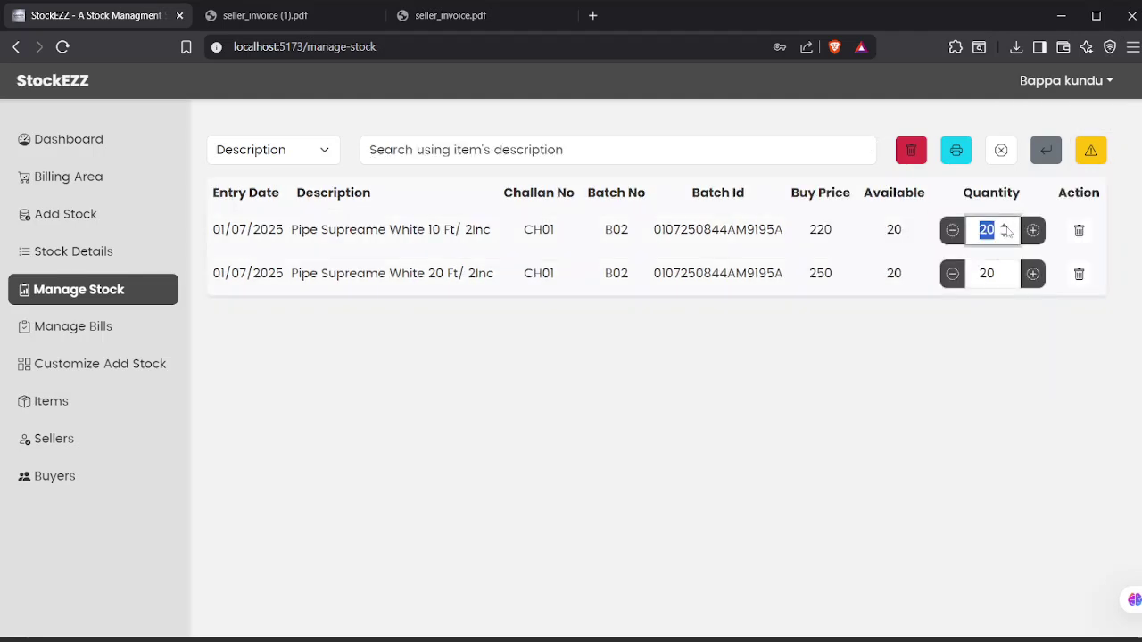
text(3)
drag(981, 273, 1011, 272)
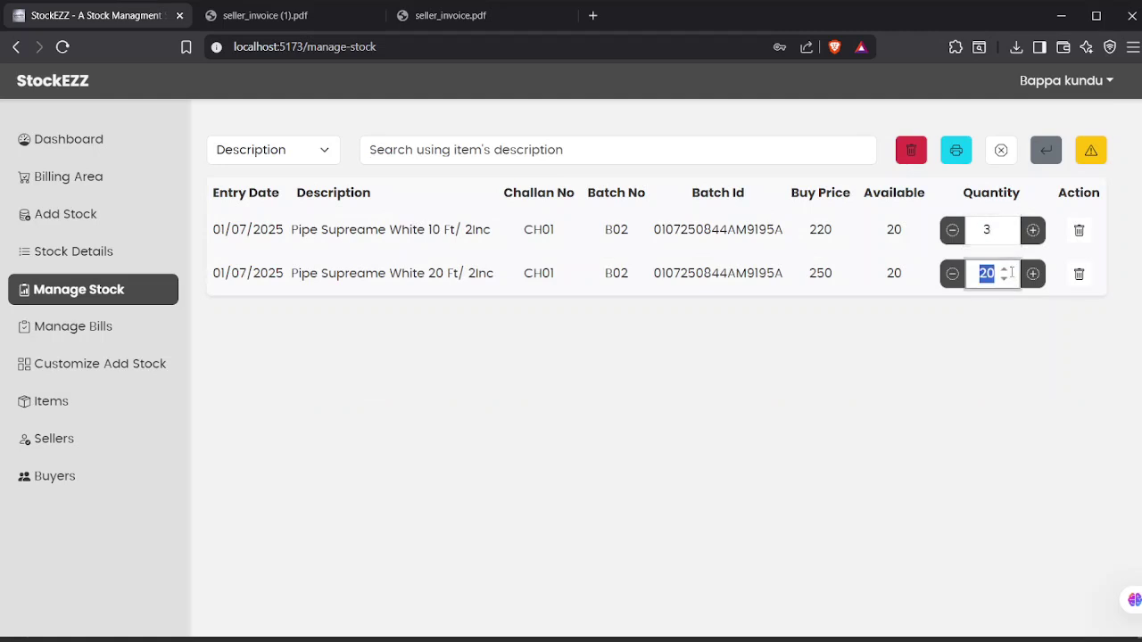
text(3)
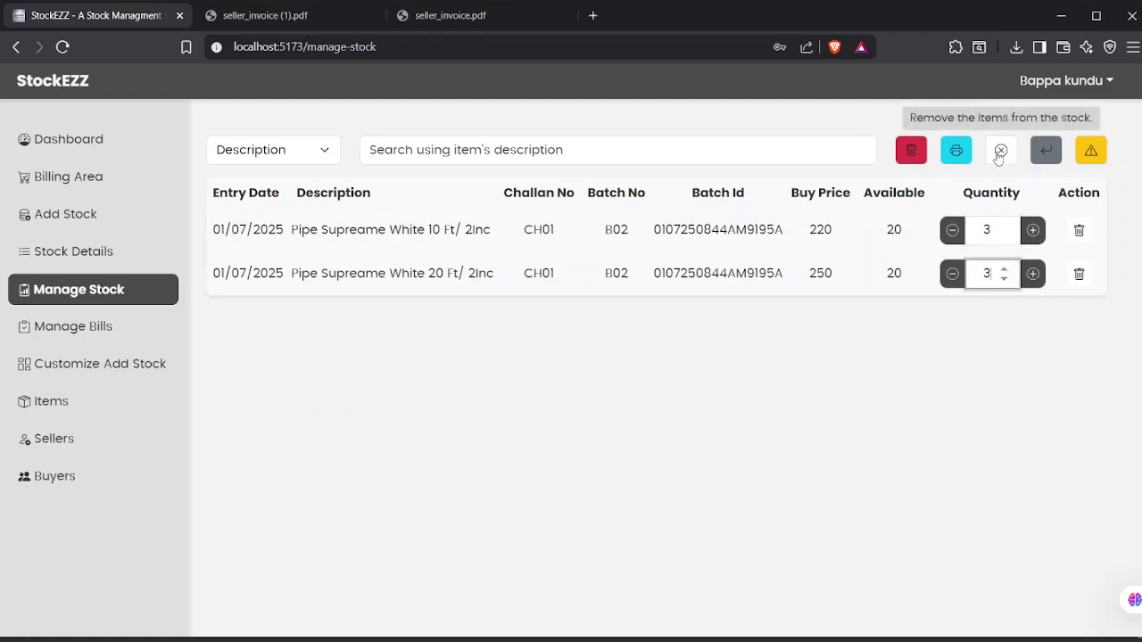
Start returning the selected pipes and enter "return items" as the reason for Pipe Supreame White 10 Ft/ 2Inc
click(1047, 152)
click(602, 200)
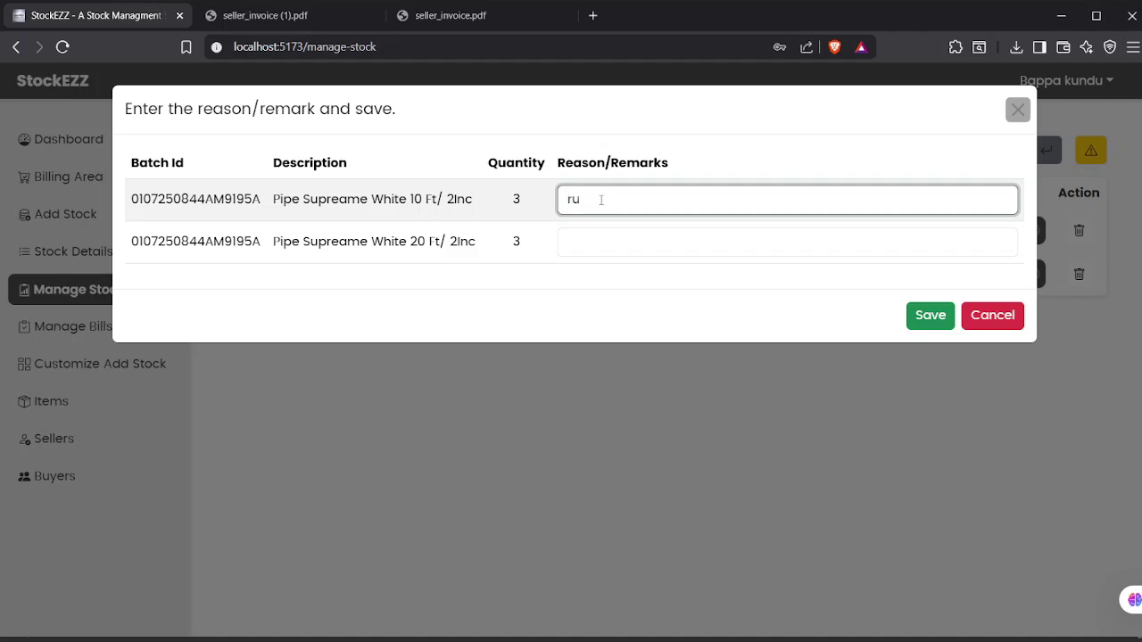
text(ruturn)
key(BackSpace)
key(BackSpace)
key(BackSpace)
key(BackSpace)
key(BackSpace)
key(BackSpace)
text(eturn items)
Copy the return reason to Pipe Supreame White 20 Ft/ 2Inc and save the return
drag(636, 198, 530, 204)
key(ctrl+c)
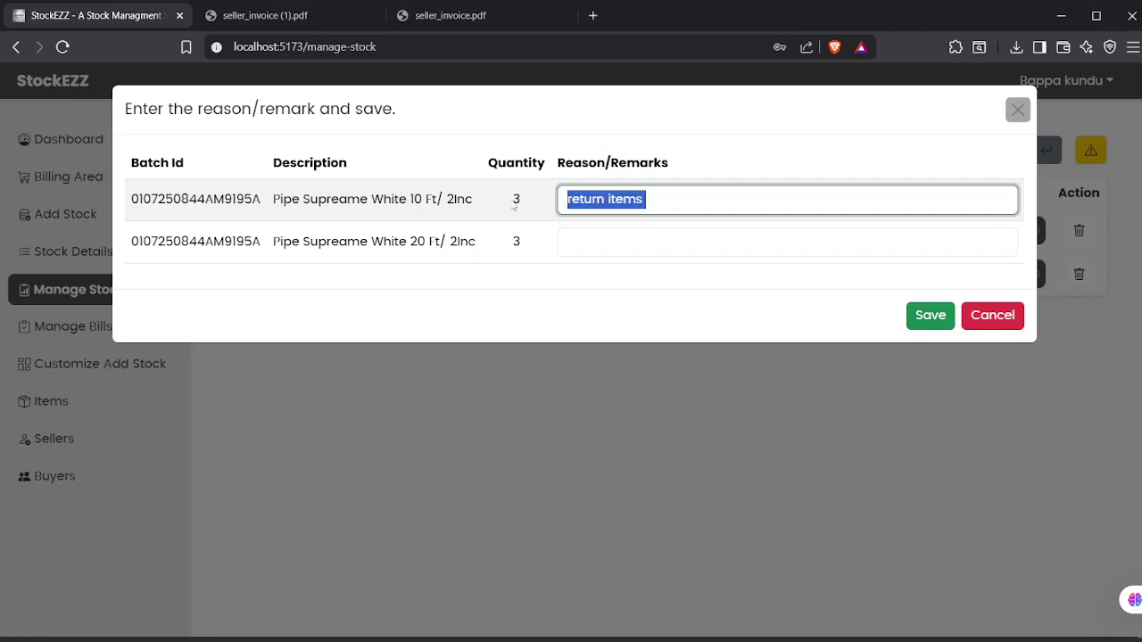
click(665, 251)
key(ctrl+v)
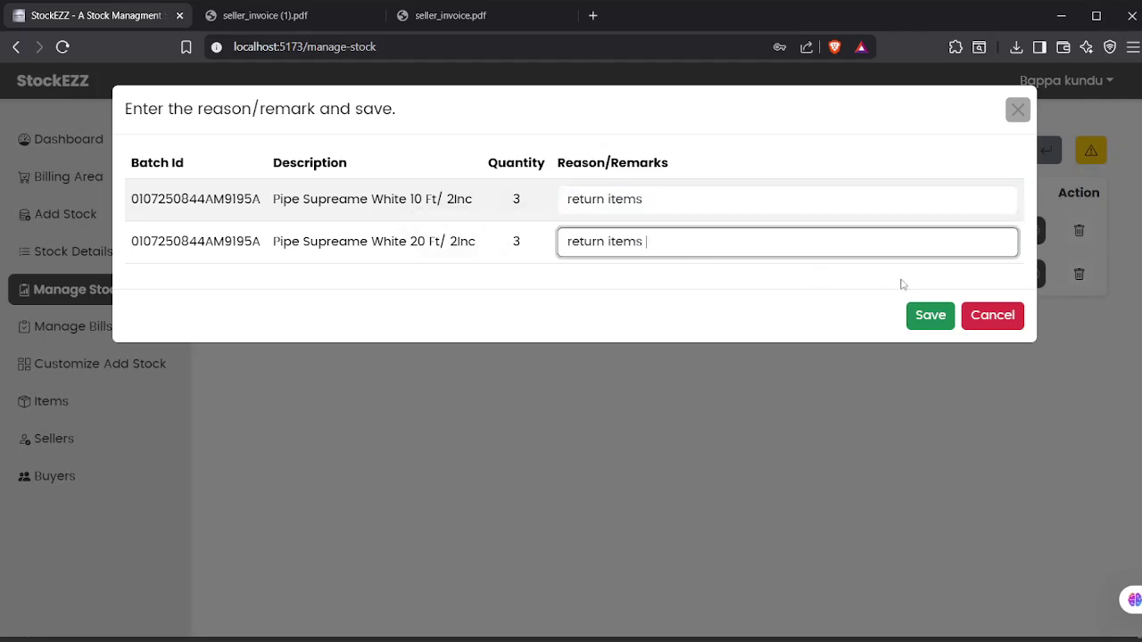
click(930, 319)
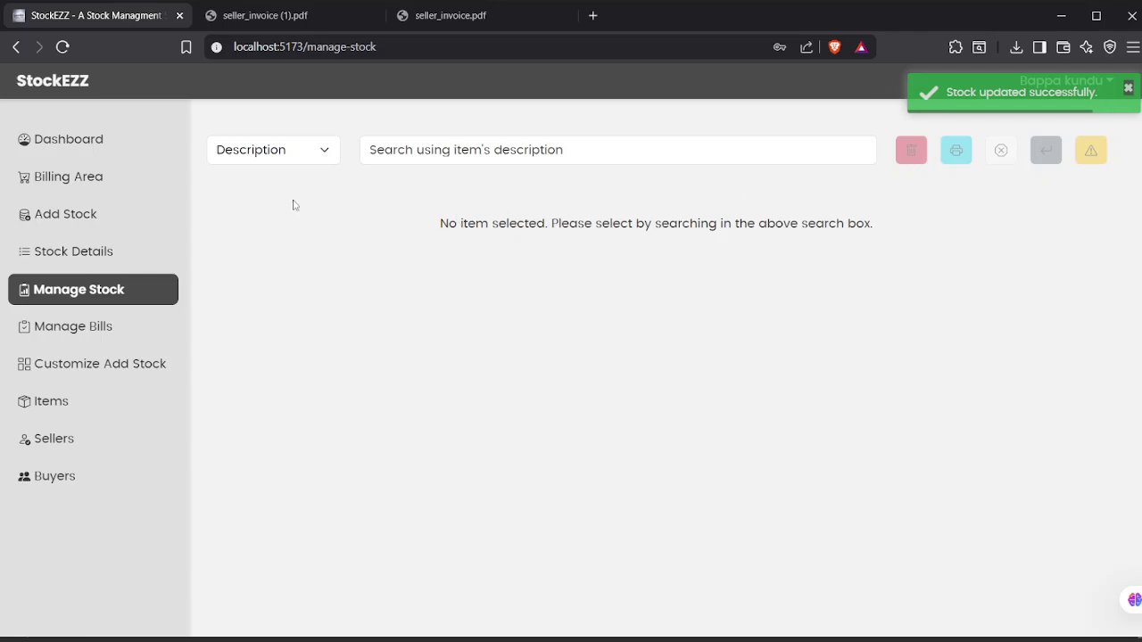
Filter the Stock Details to Returned and check the available quantities of the two 2Inc pipes
click(76, 252)
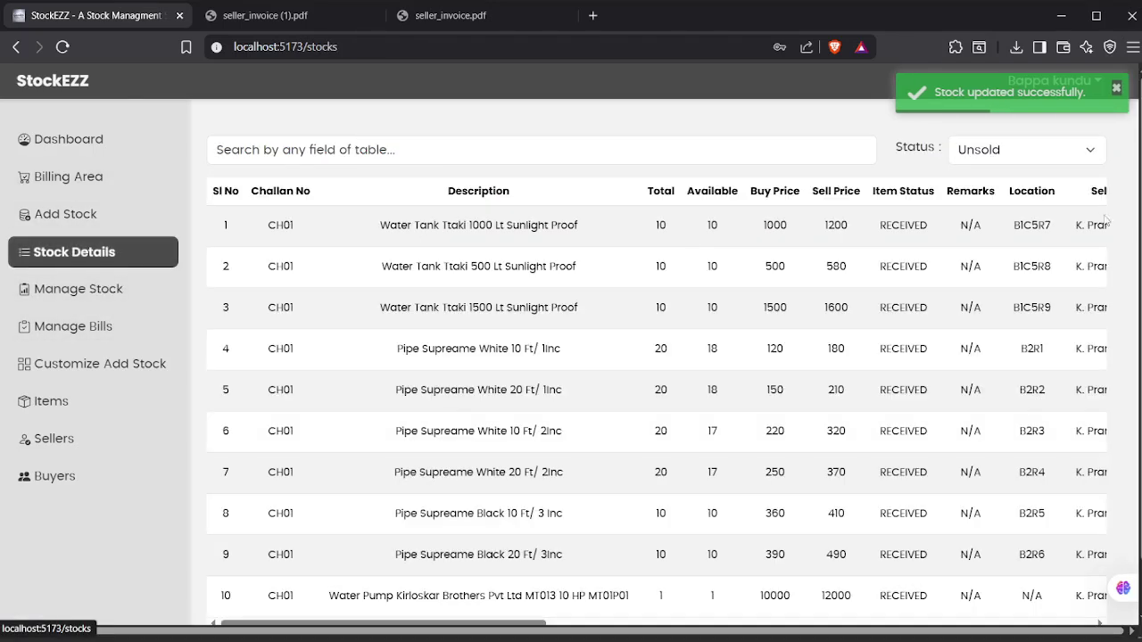
click(1026, 149)
click(986, 249)
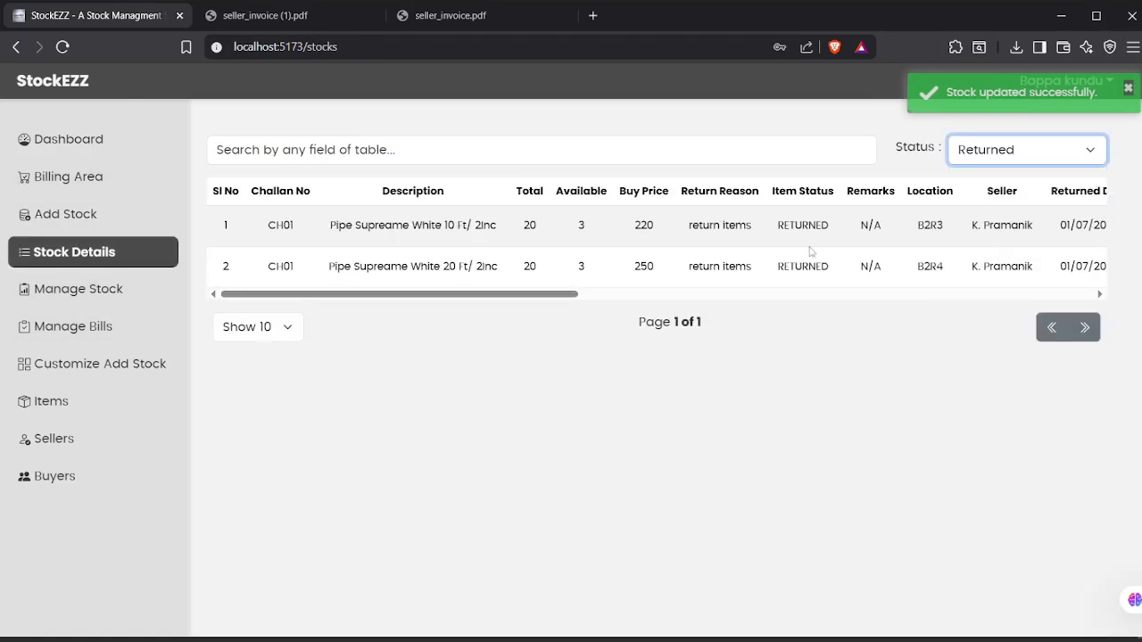
double_click(581, 225)
double_click(580, 266)
click(589, 267)
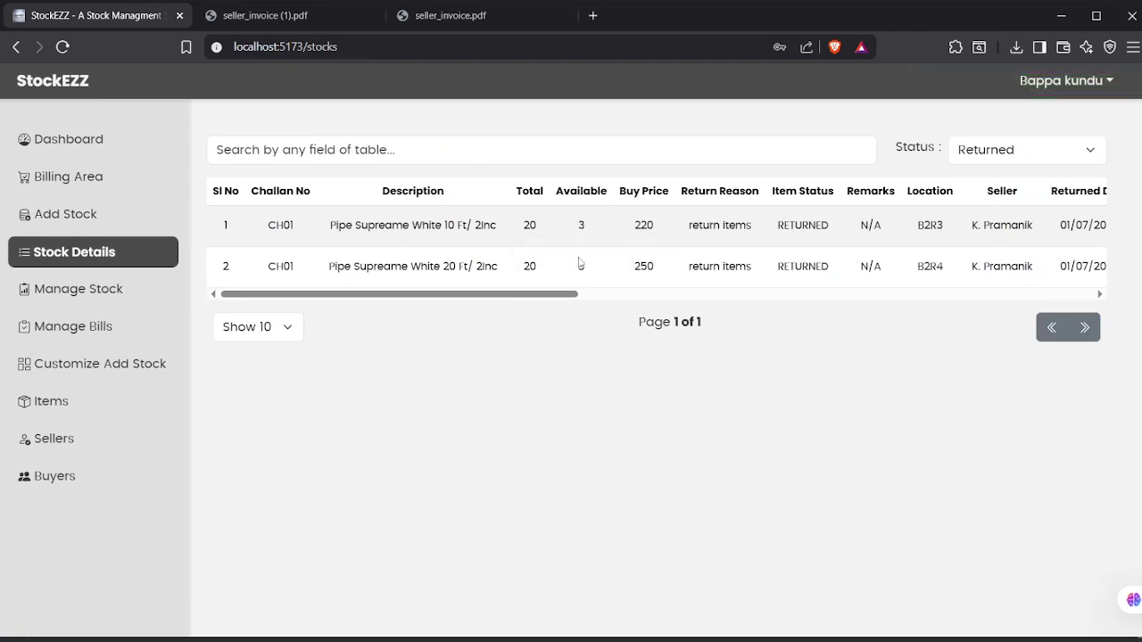
Search the stock for the copied description "Pipe Supreame White 10 Ft/ 2Inc" and check its available quantity under Unsold
drag(331, 225, 505, 237)
key(ctrl+c)
click(451, 147)
key(ctrl+v)
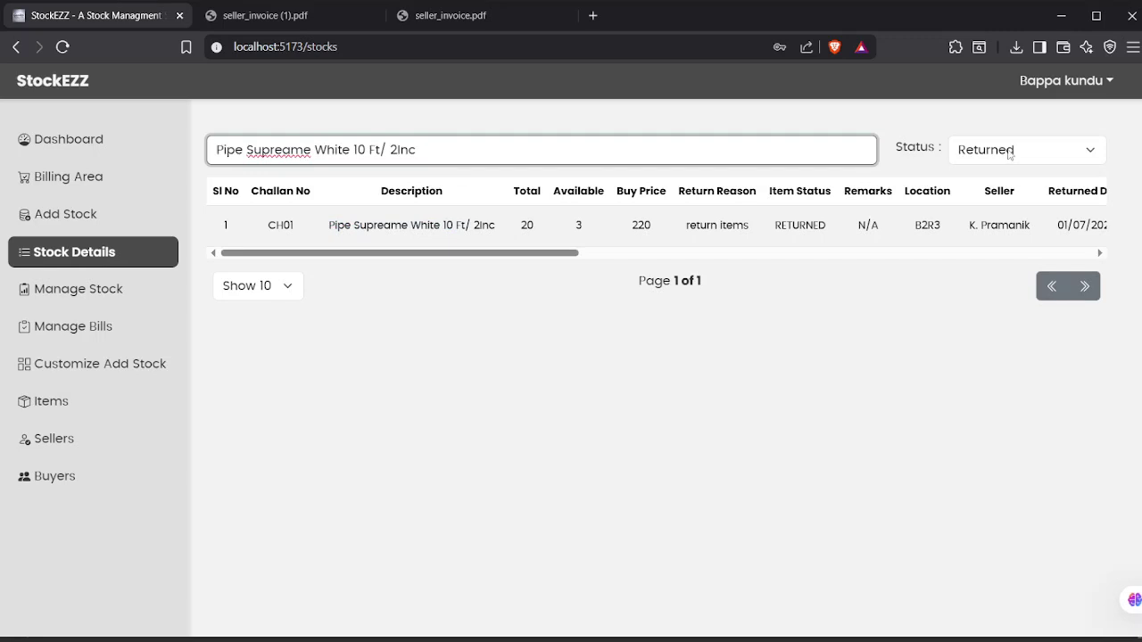
click(986, 149)
click(986, 174)
double_click(576, 225)
click(602, 227)
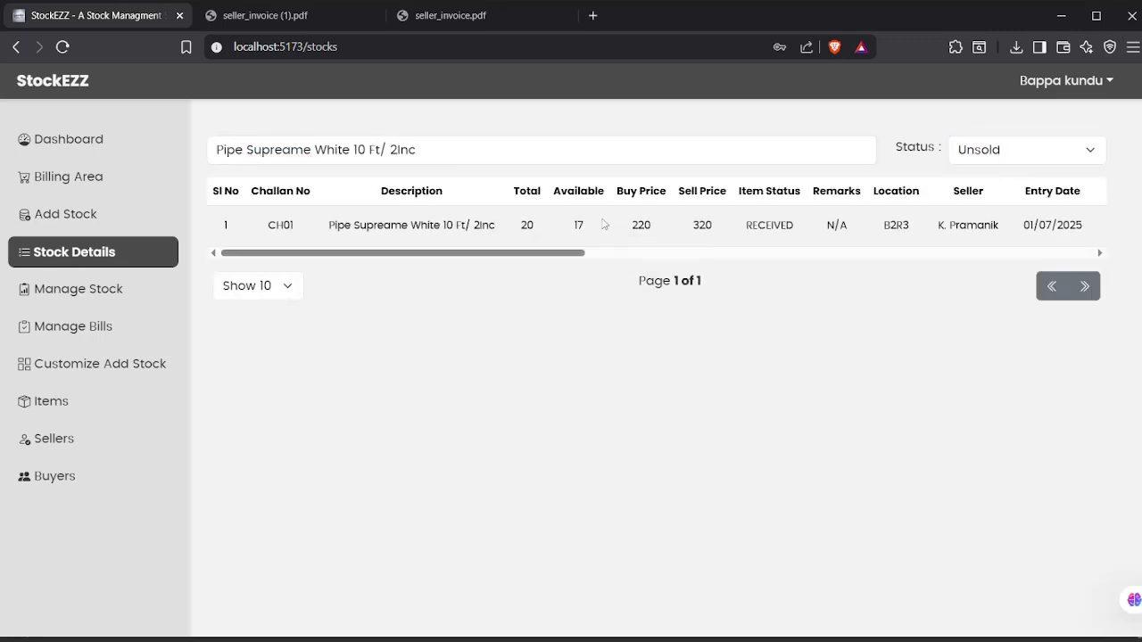
In Manage Stock, search for "pipe" and add only Pipe Supreame Black 10 Ft/ 3 Inc to the selection
click(95, 289)
click(667, 147)
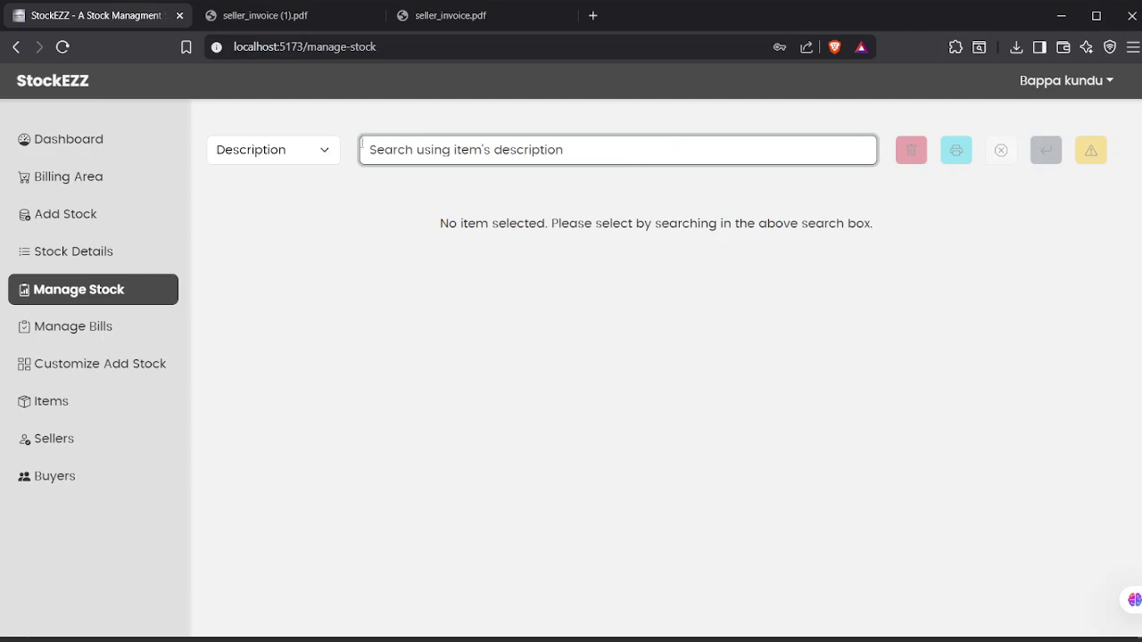
text(pipe)
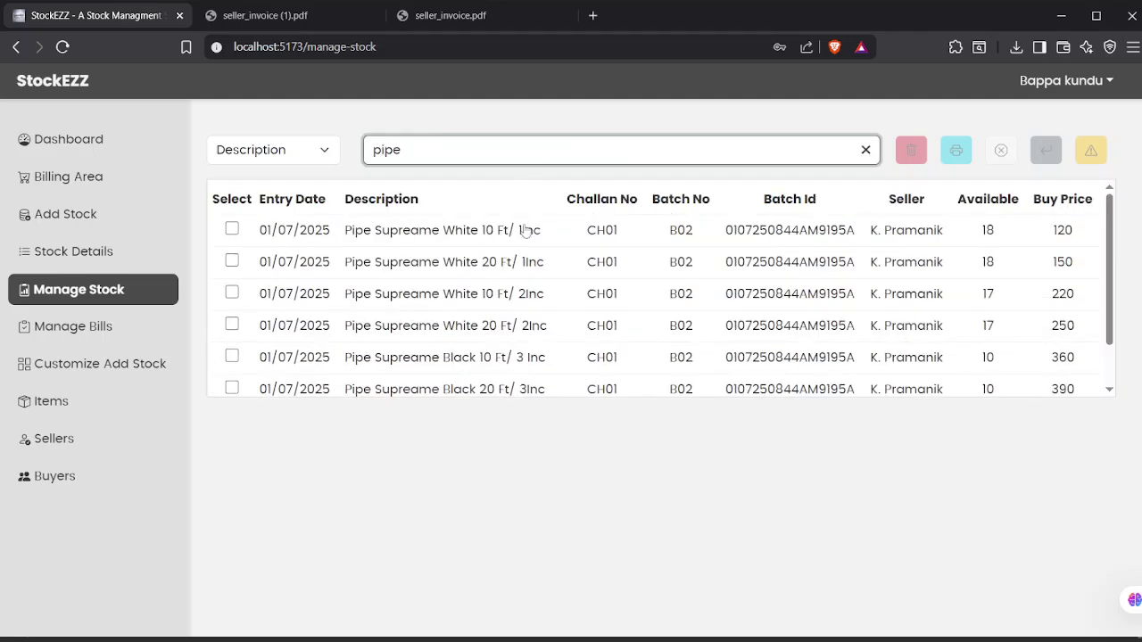
scroll(362, 332, down, 1)
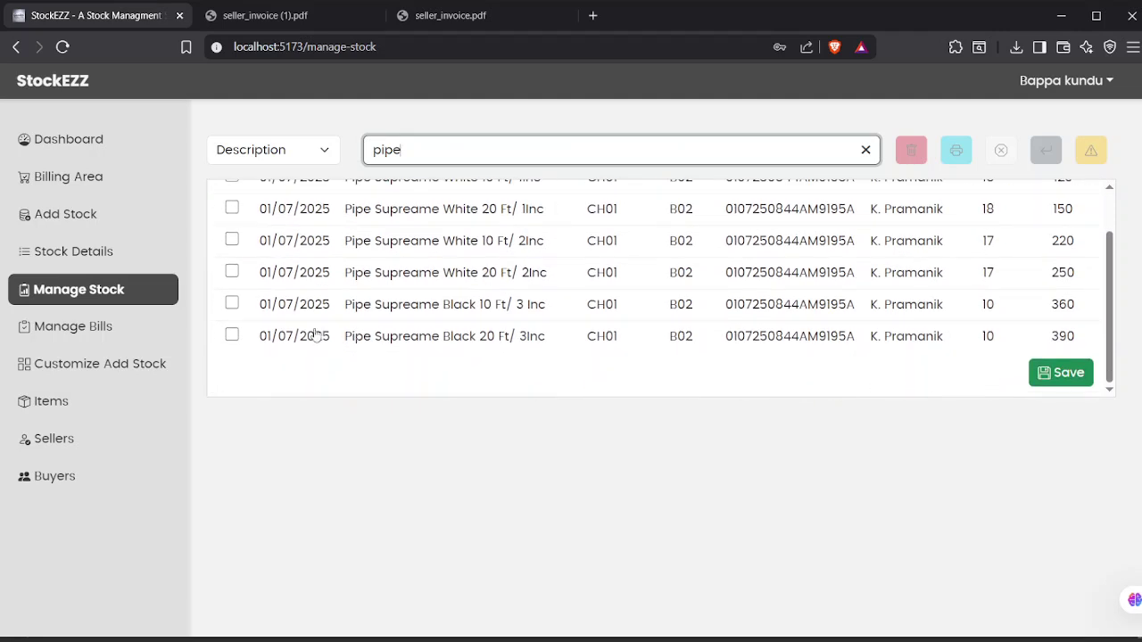
click(232, 304)
click(232, 336)
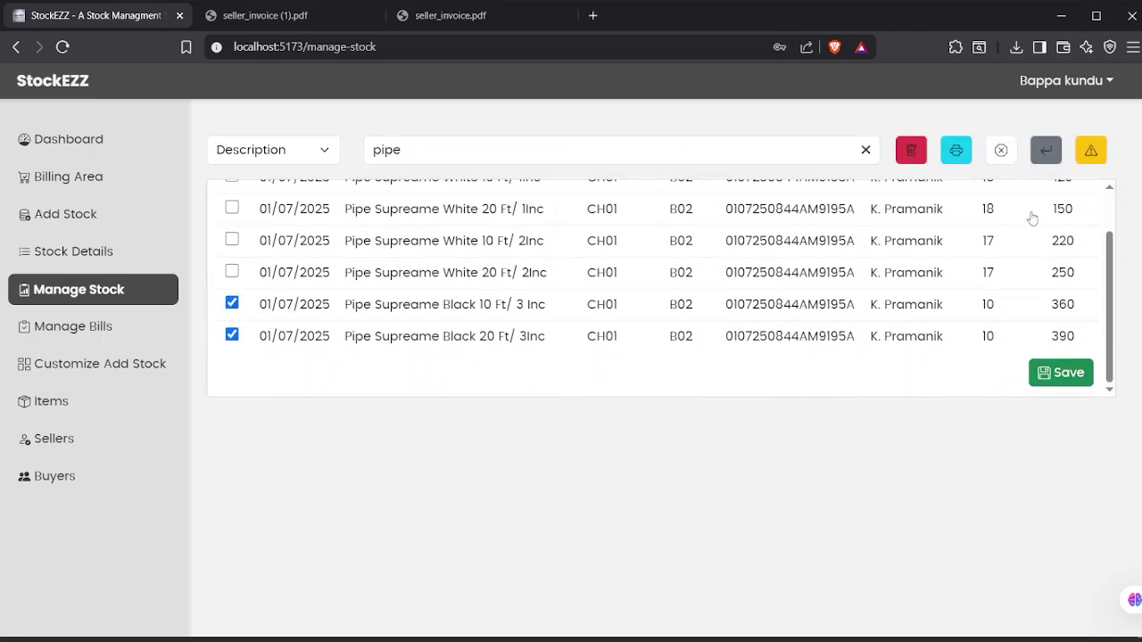
click(232, 335)
click(1061, 373)
Set the black pipe's quantity to 1 and remove it from the stock with the reason "clear the items"
click(987, 233)
double_click(987, 234)
text(1)
click(999, 292)
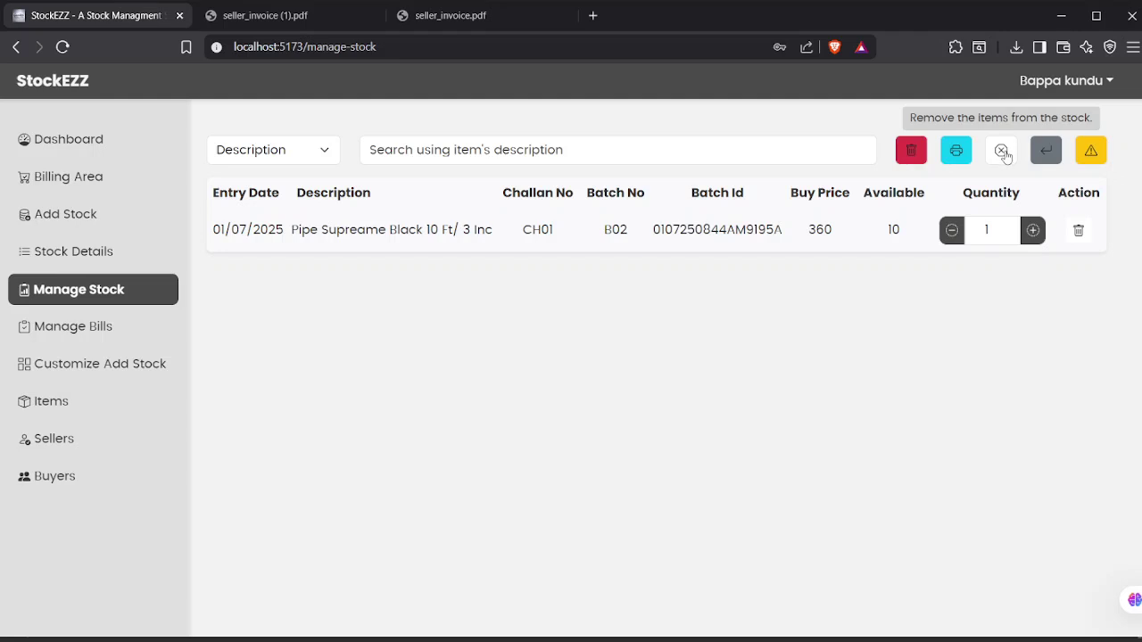
click(705, 203)
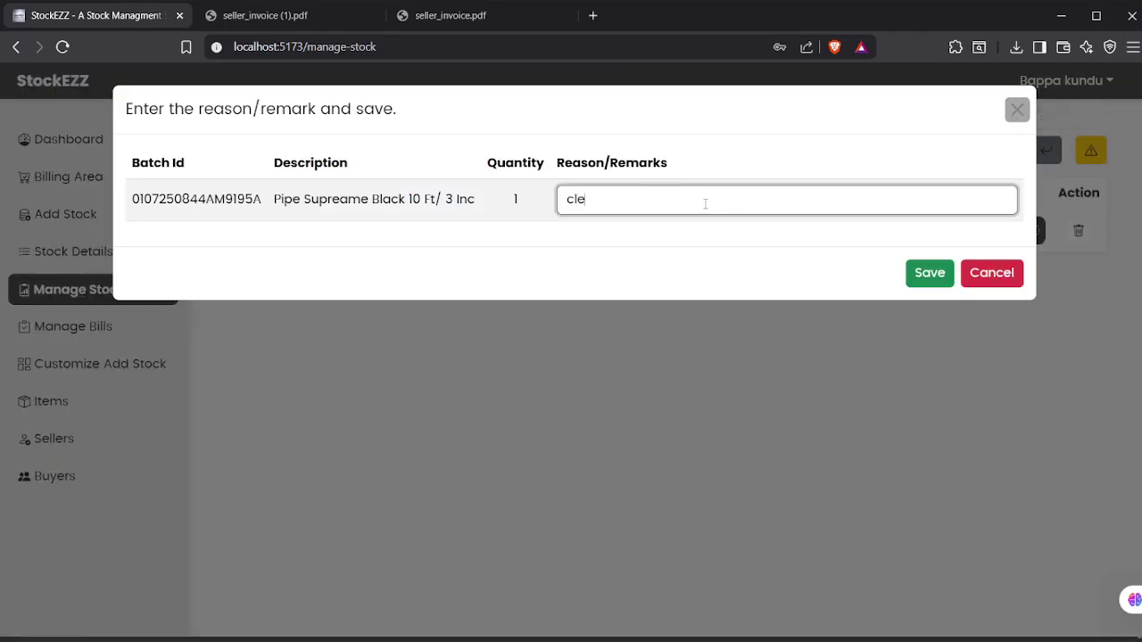
text(clear the items)
click(930, 273)
Filter the Stock Details to Cleared and check the removed pipe's total and available quantities
click(98, 254)
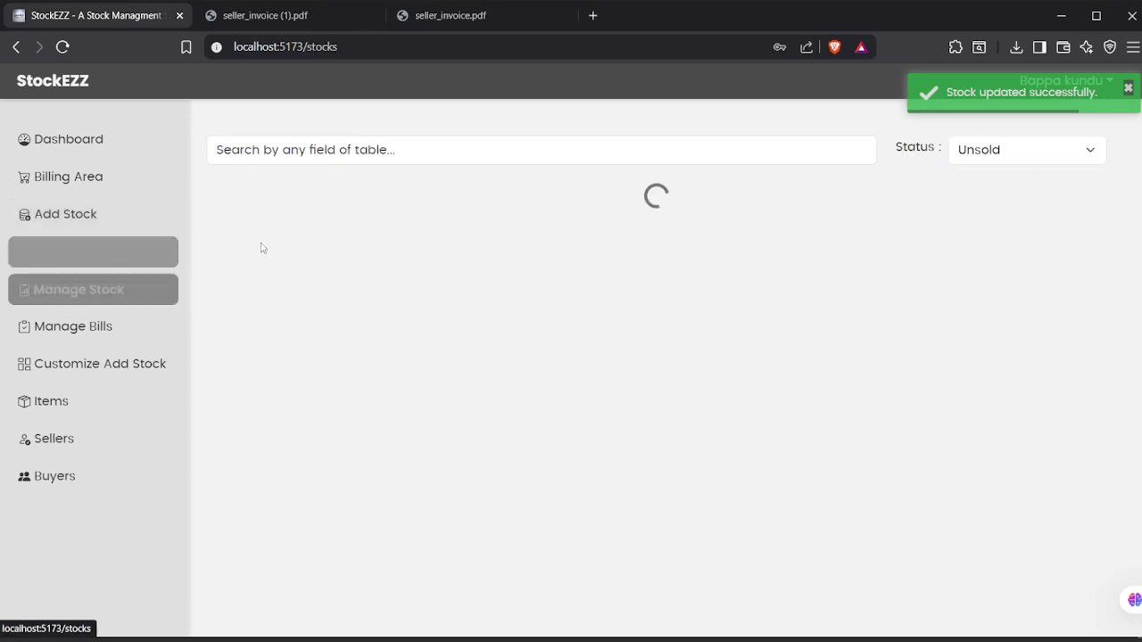
click(1026, 149)
click(990, 268)
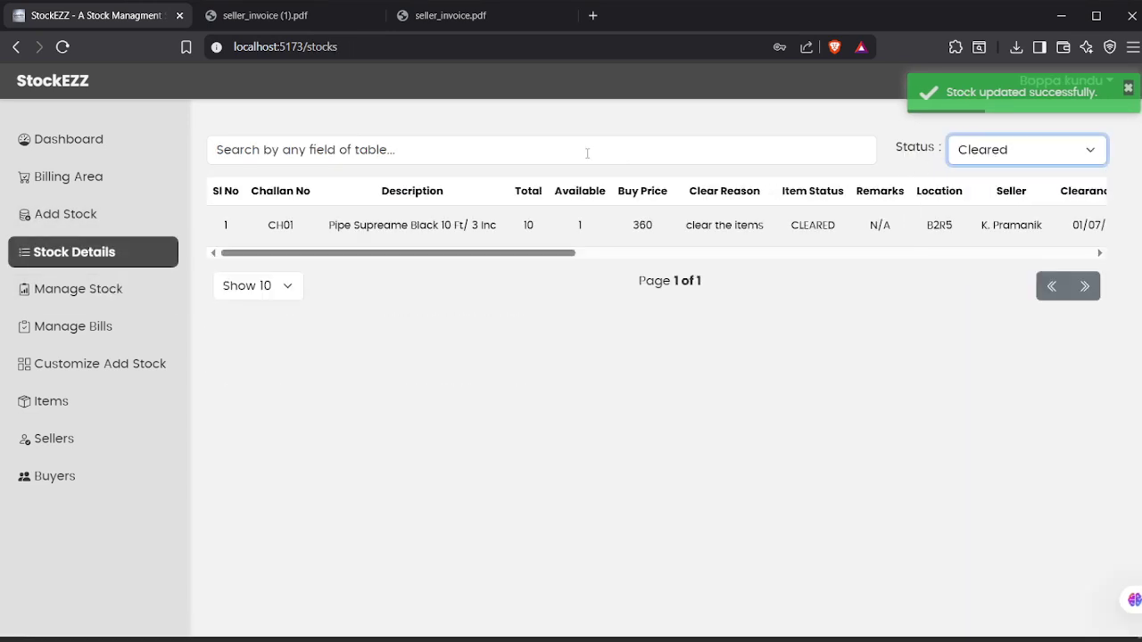
scroll(558, 241, right, 2)
drag(551, 228, 473, 227)
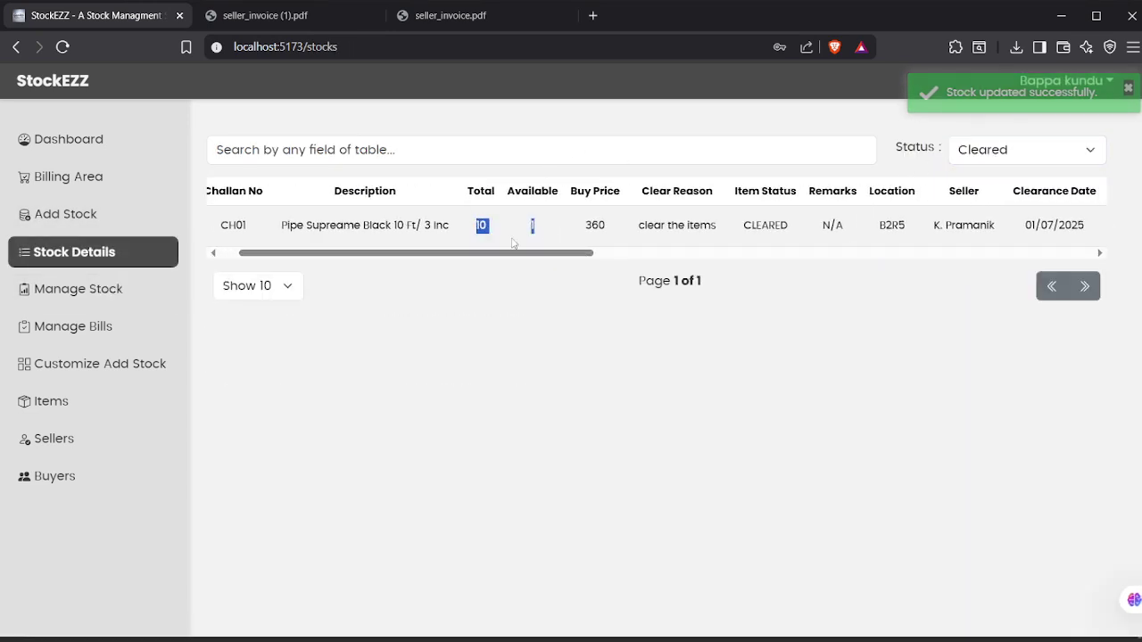
scroll(401, 233, left, 2)
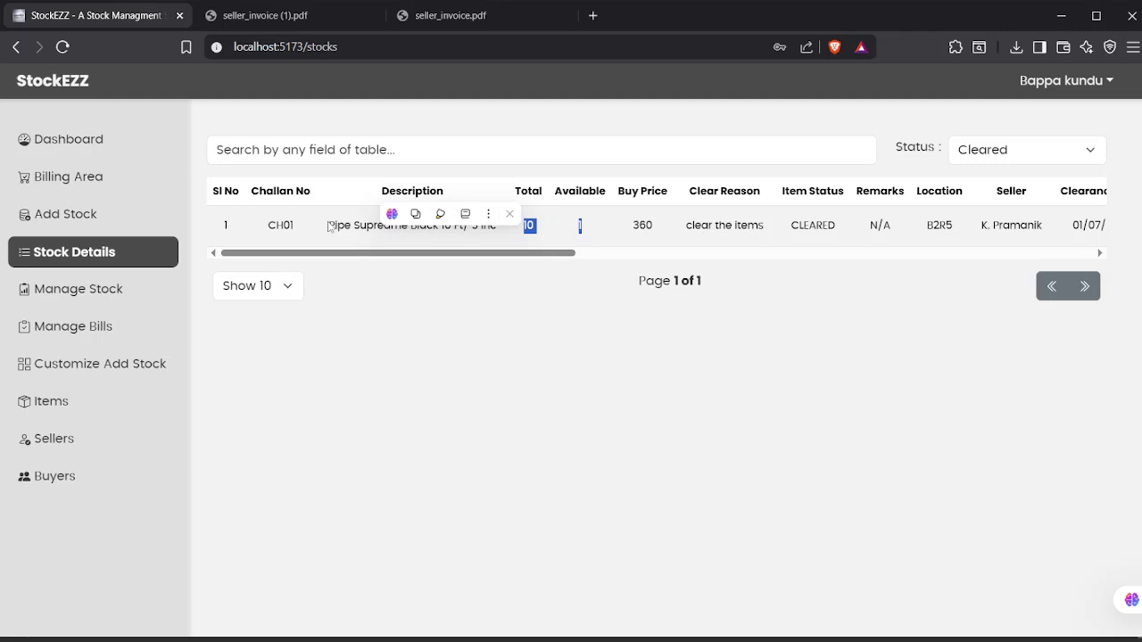
Search the stock for the copied description "Pipe Supreame Black 10 Ft/ 3 Inc" and check its available quantity under Unsold
drag(329, 227, 510, 235)
key(ctrl+c)
click(419, 154)
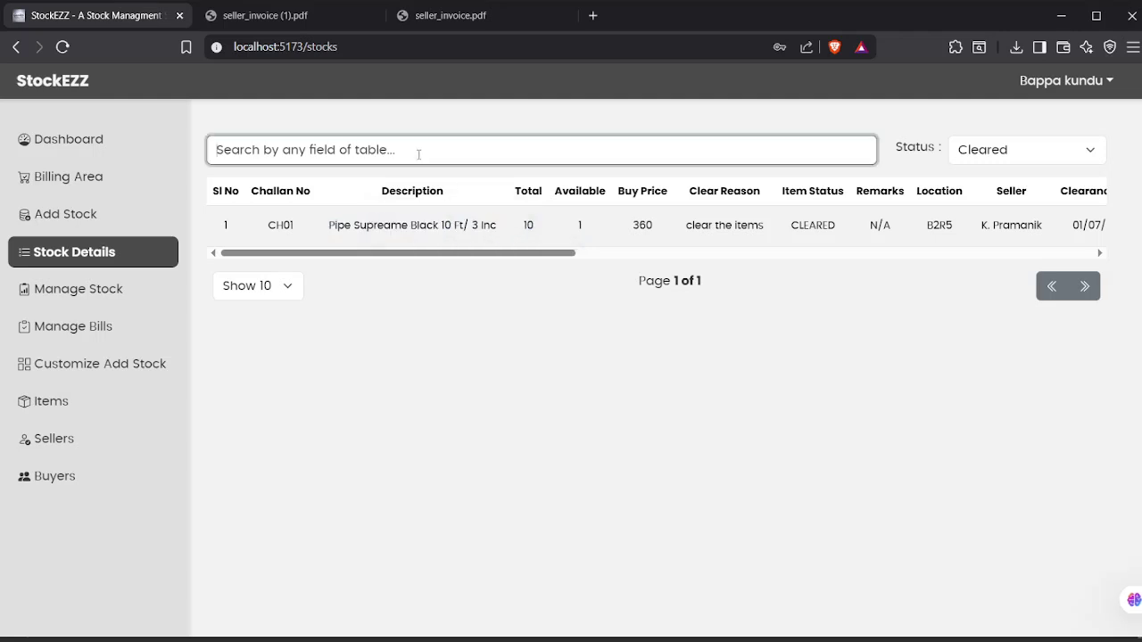
key(ctrl+v)
click(985, 154)
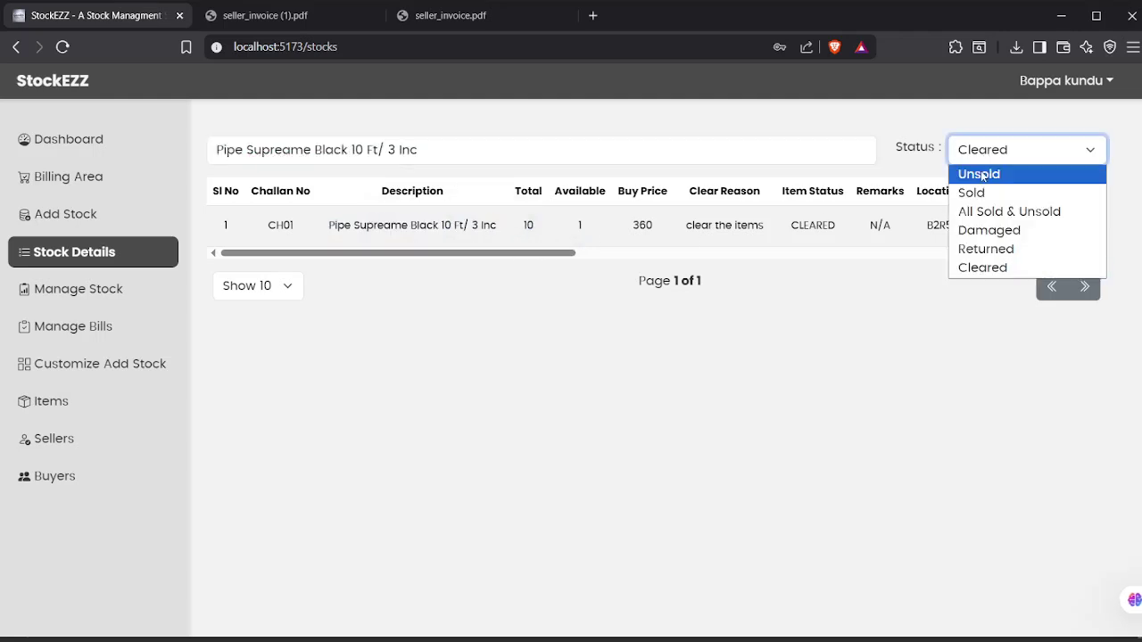
click(982, 174)
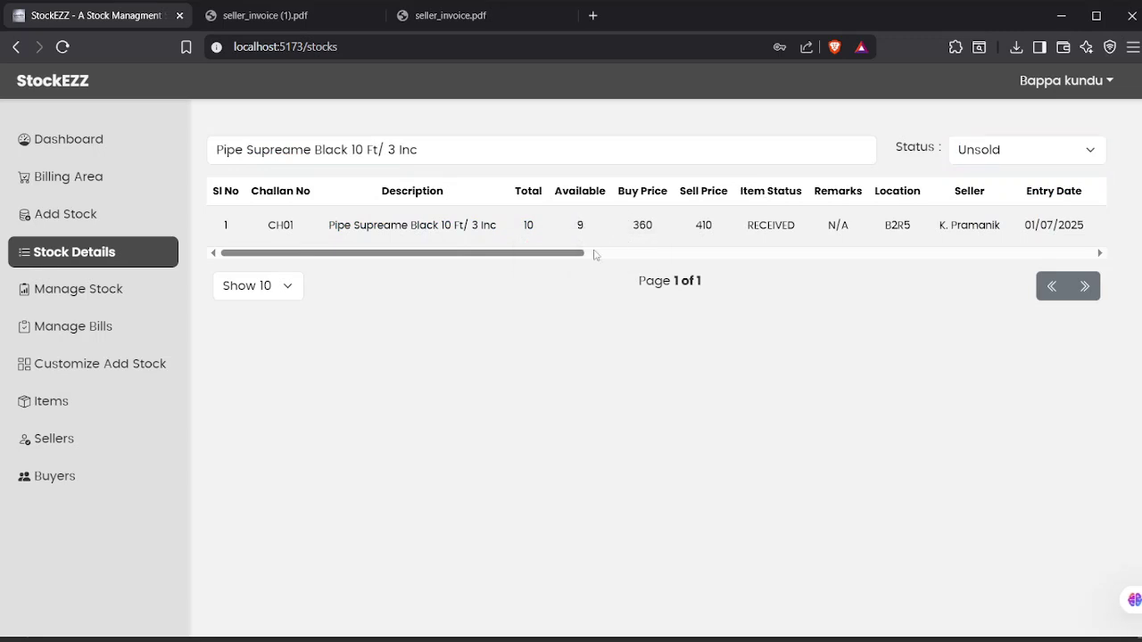
drag(580, 254, 255, 223)
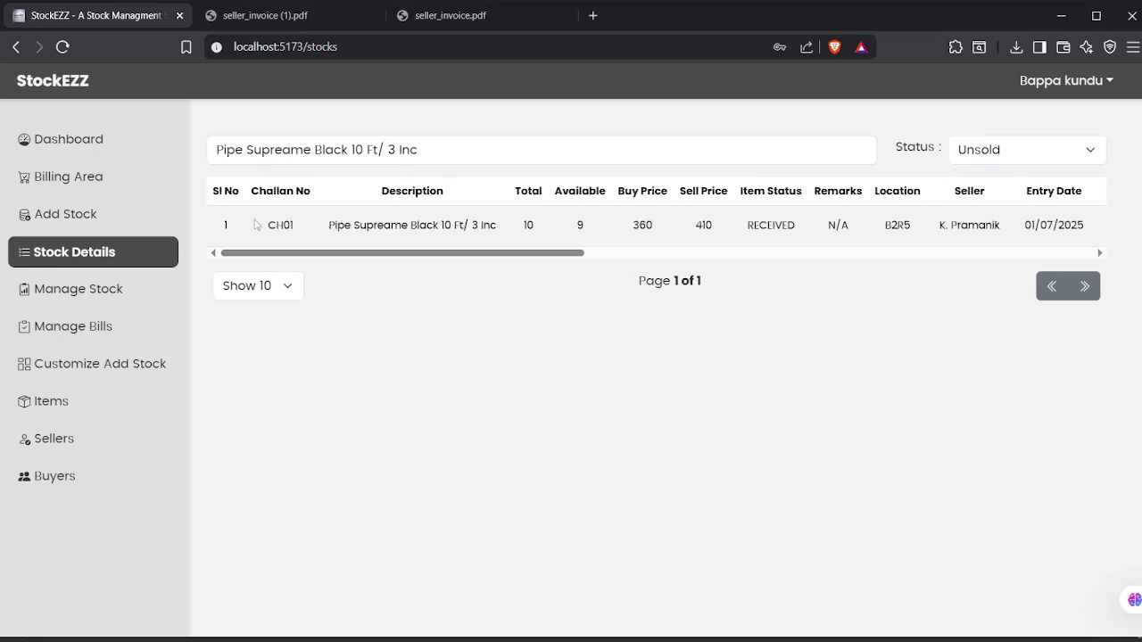
In Manage Stock, search for "pi", select the first three Pipe Supreame White items, and clear the whole selection
click(96, 291)
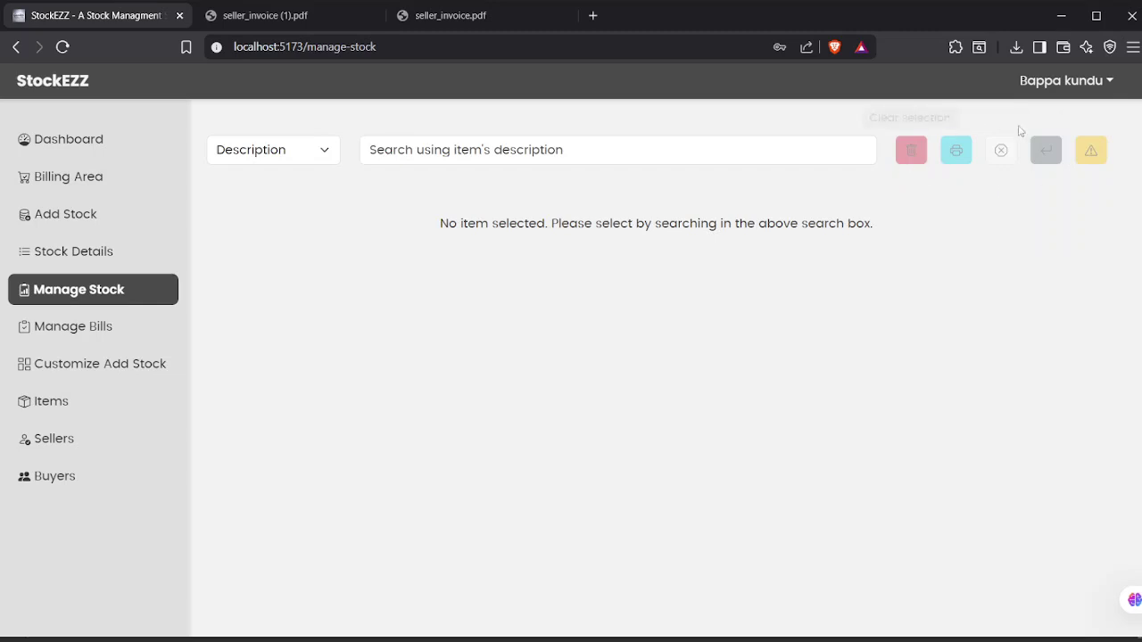
click(696, 143)
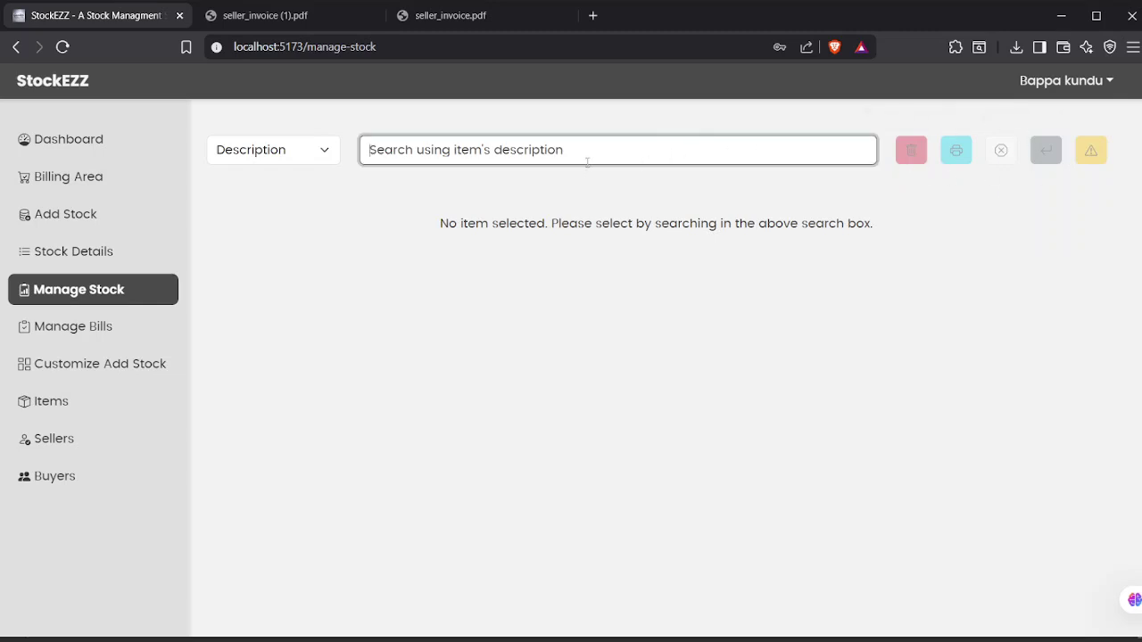
text(pi)
click(232, 229)
click(231, 260)
click(232, 293)
click(864, 150)
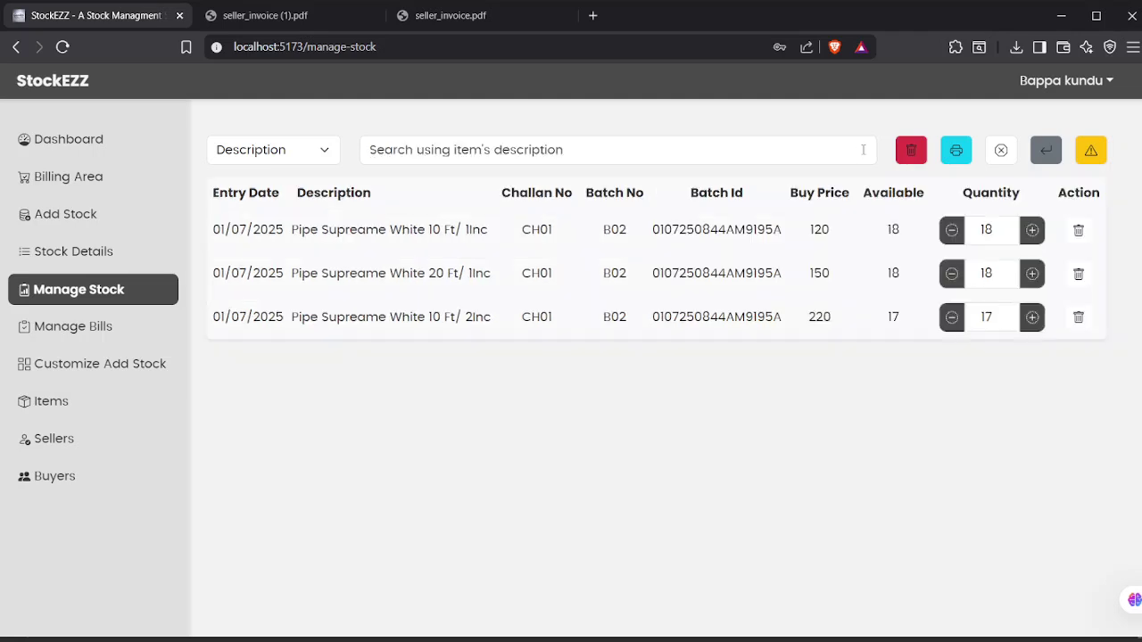
click(908, 152)
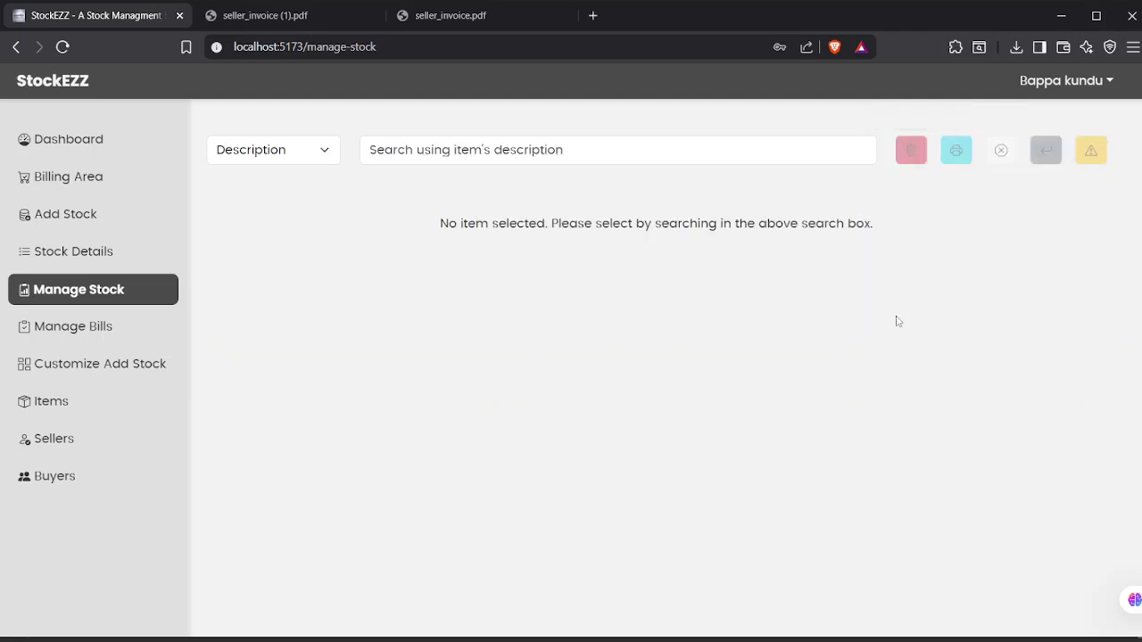
Search the stock by Challan Number for "ch02" and empty the search
click(282, 151)
click(279, 192)
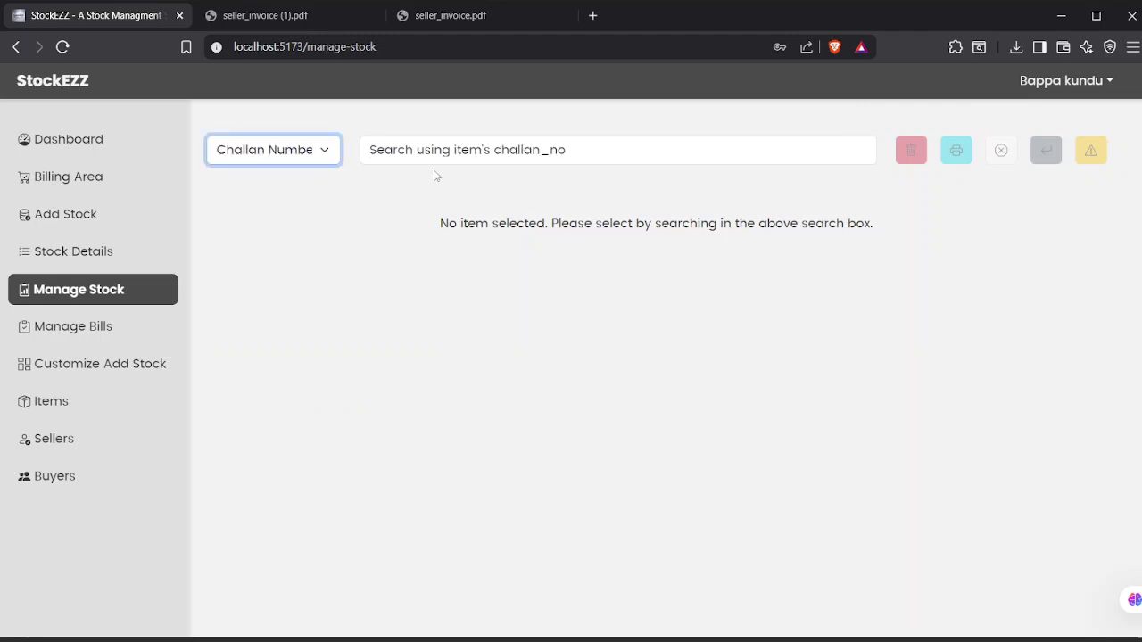
click(480, 151)
text(ch)
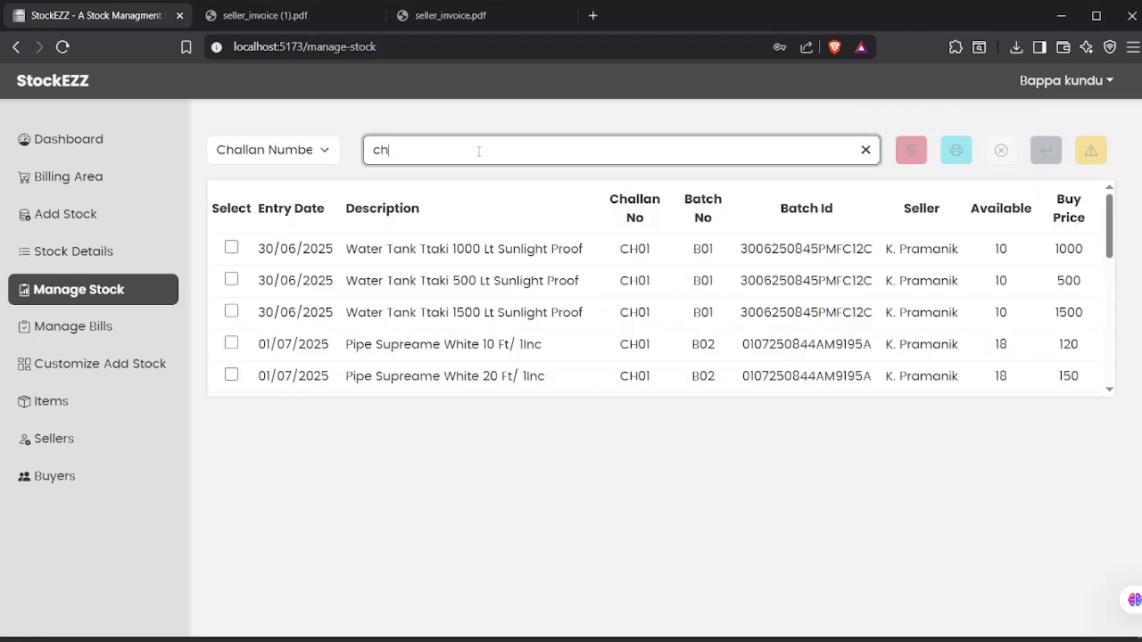
text(02)
key(BackSpace)
key(BackSpace)
key(BackSpace)
key(BackSpace)
Search the stock by Batch Number for "B02" and "B03", and empty the search
click(295, 152)
click(259, 212)
click(451, 154)
text(B)
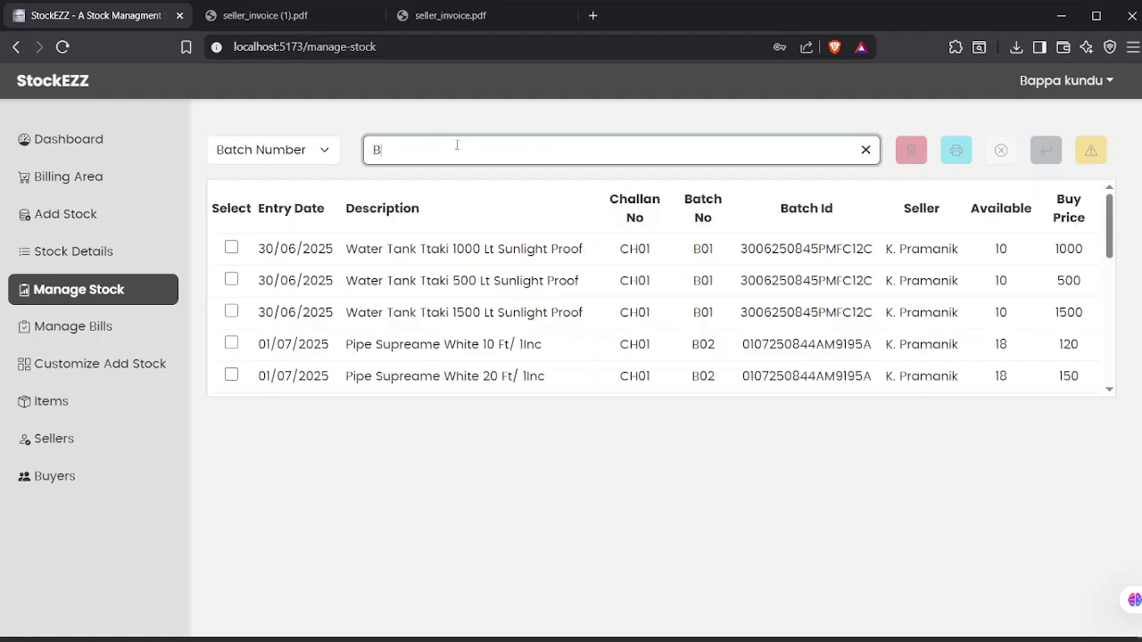
text(02)
key(BackSpace)
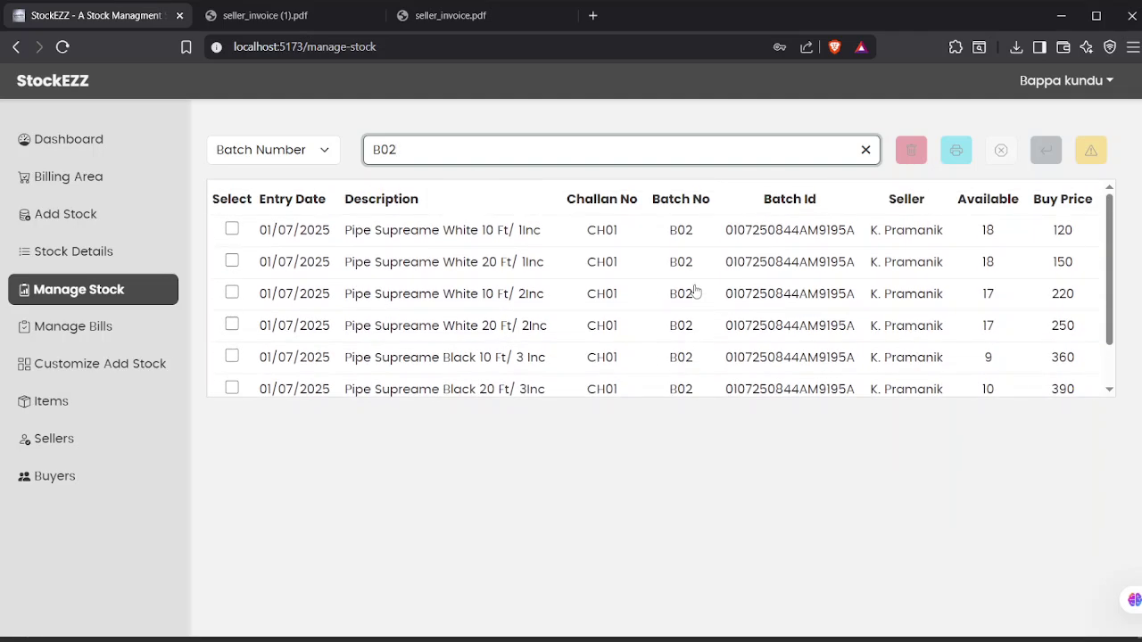
text(3)
key(BackSpace)
key(BackSpace)
key(BackSpace)
Search the stock by Batch Id for "20"
click(288, 152)
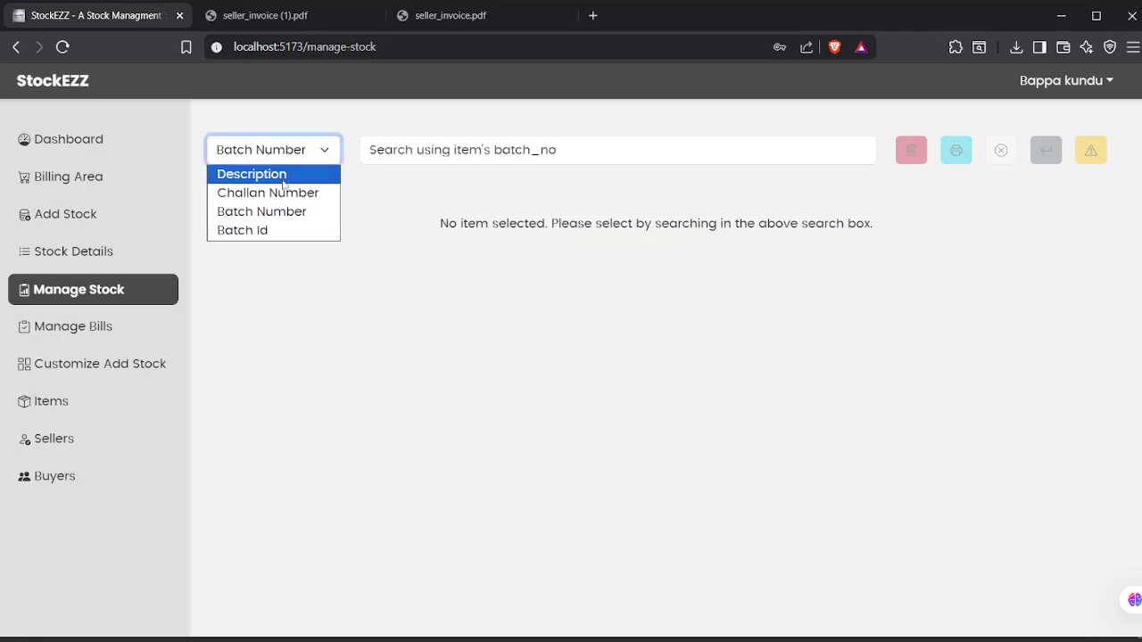
click(274, 231)
click(516, 148)
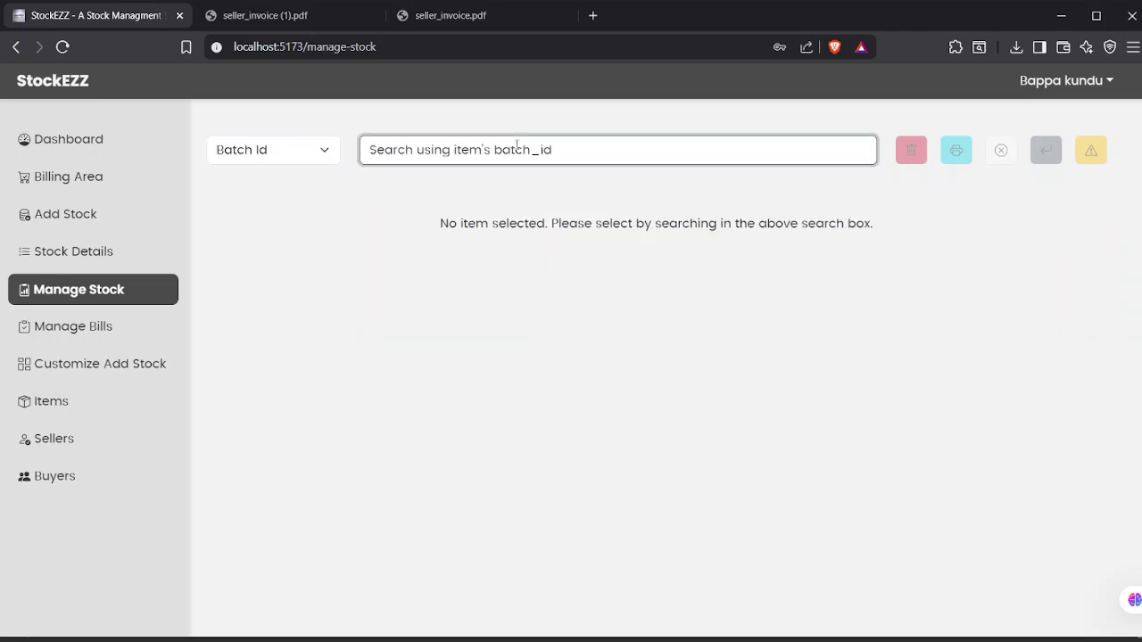
text(22)
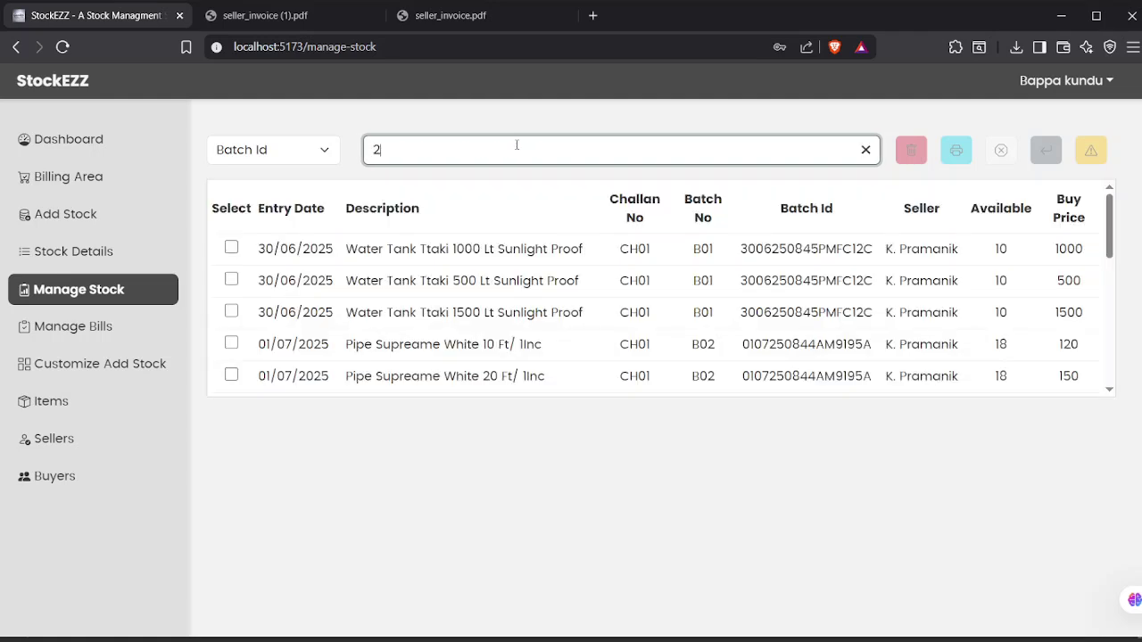
key(BackSpace)
text(02)
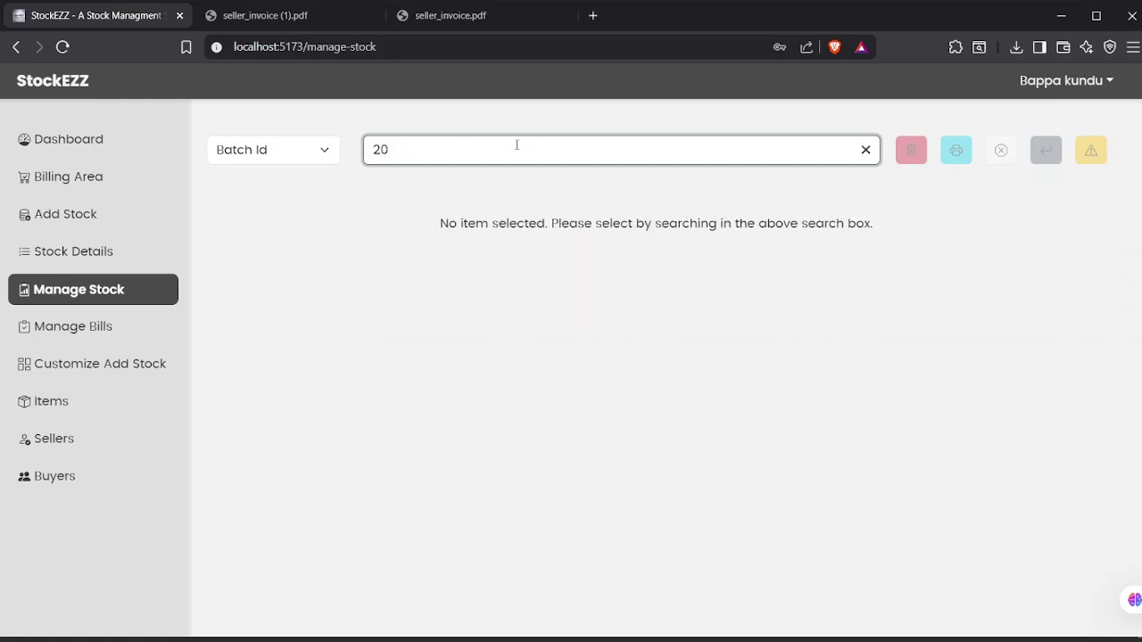
Shorten the Batch Id search to "2" and examine the leading digits of the first Water Tank Ttaki item's Batch Id
key(BackSpace)
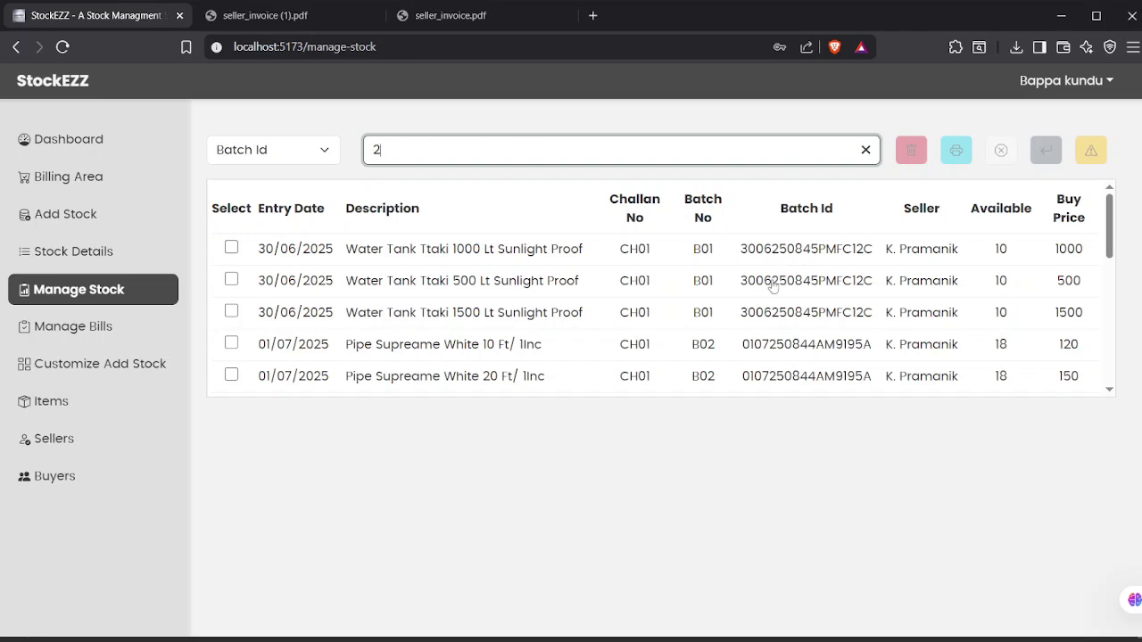
drag(739, 256, 871, 259)
click(744, 257)
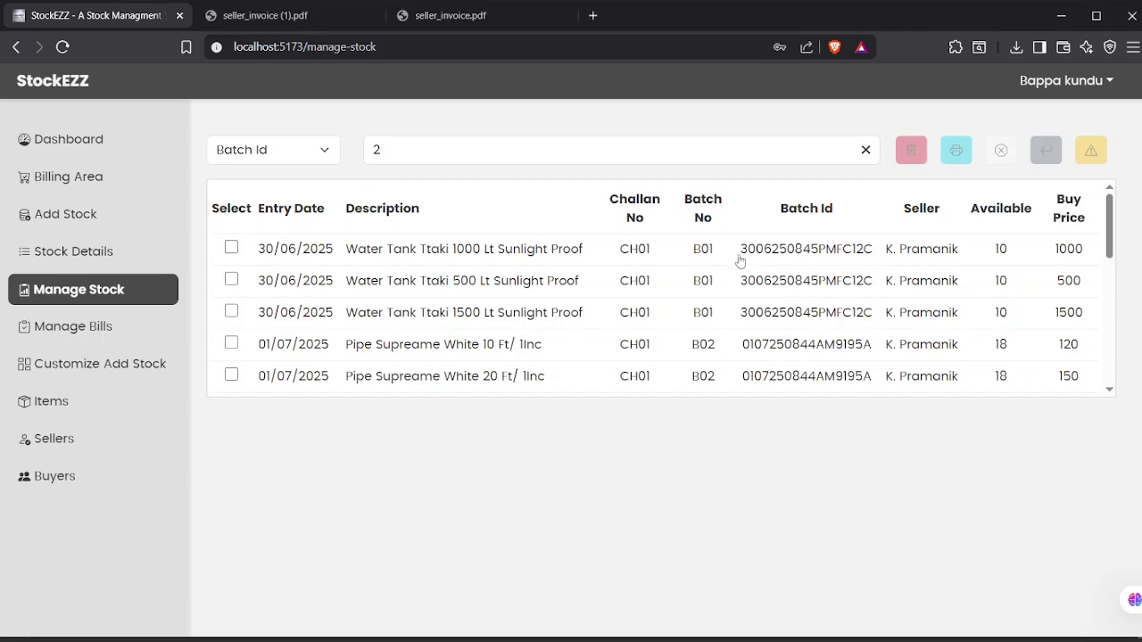
drag(744, 256, 756, 256)
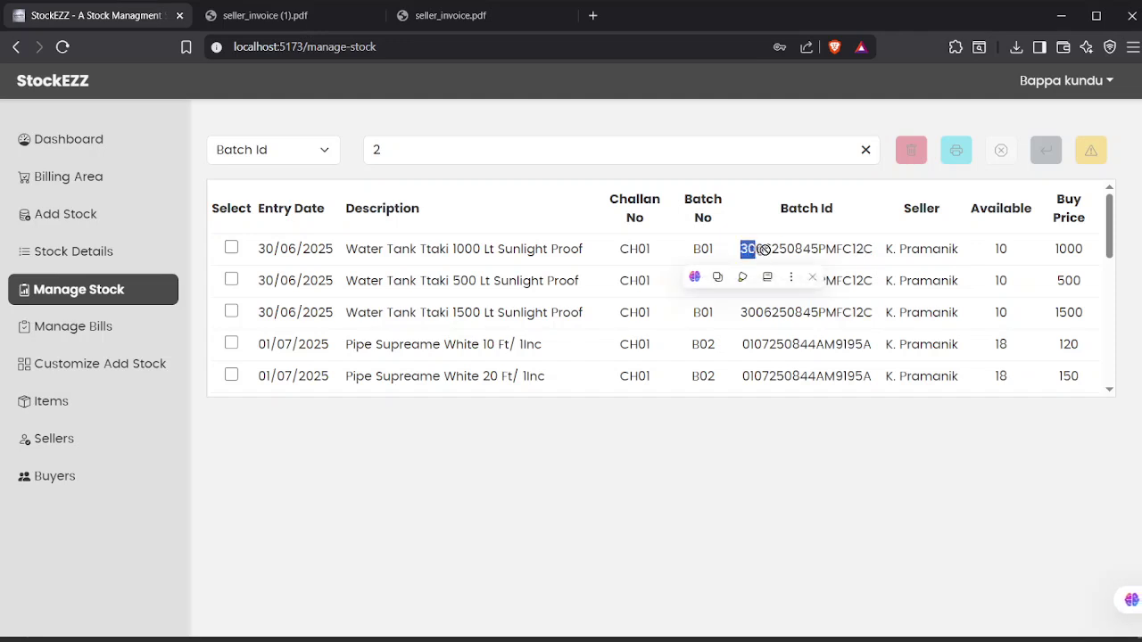
click(758, 257)
drag(771, 256, 781, 256)
click(781, 256)
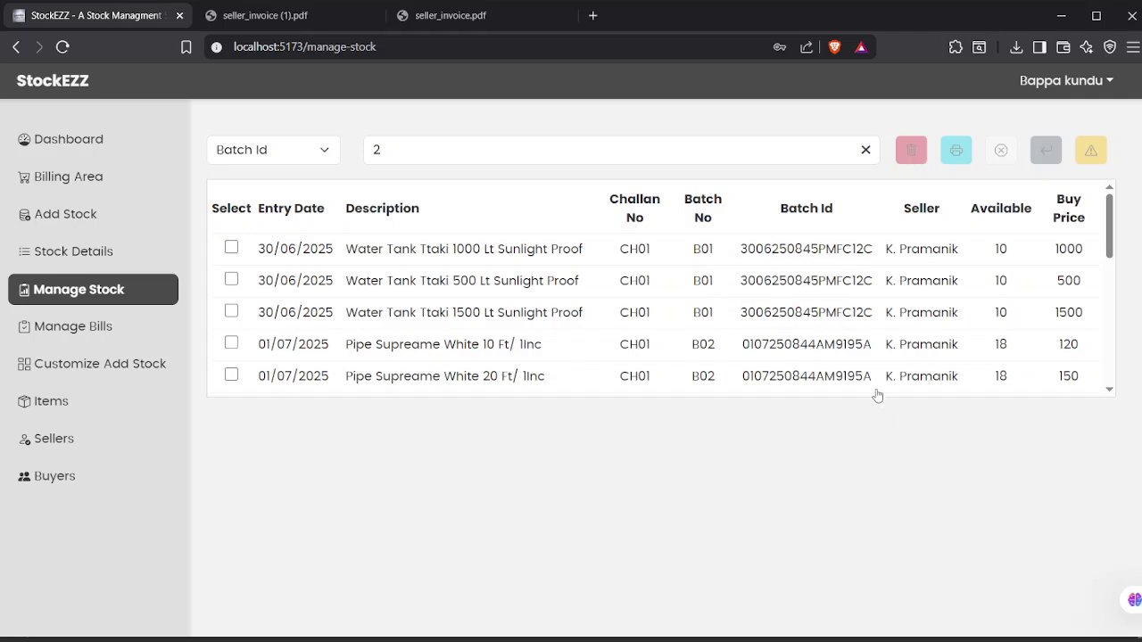
Examine the remaining parts of the Water Tank Ttaki 1000 Lt Batch Id, including its middle digits and the full value
drag(740, 256, 772, 259)
scroll(772, 259, down, 2)
scroll(772, 259, up, 2)
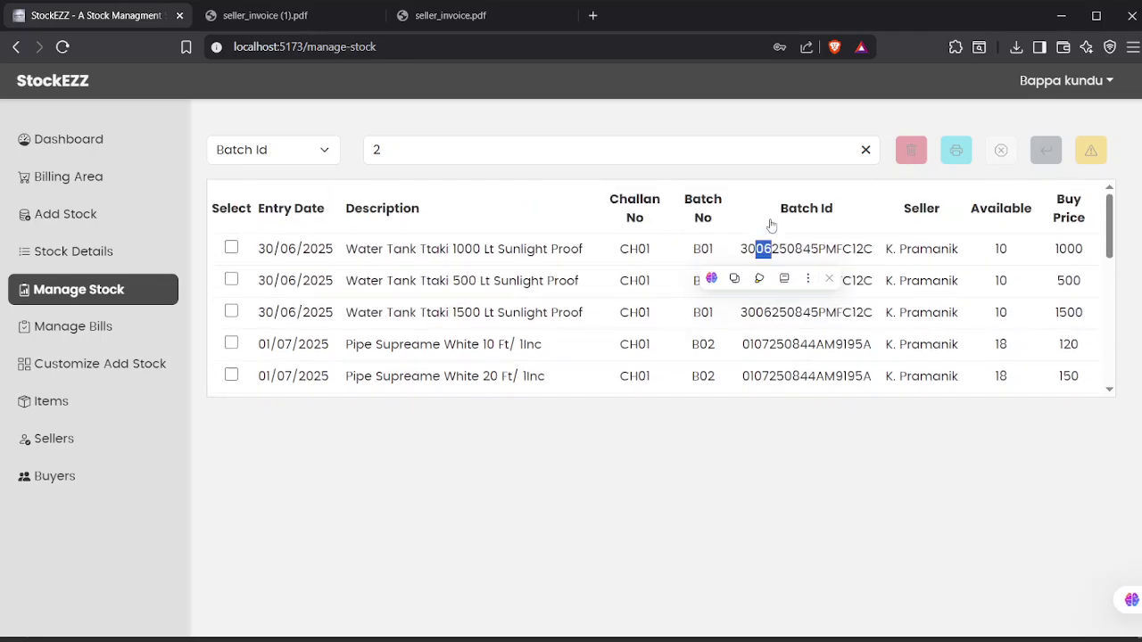
click(778, 256)
drag(778, 256, 806, 257)
click(810, 257)
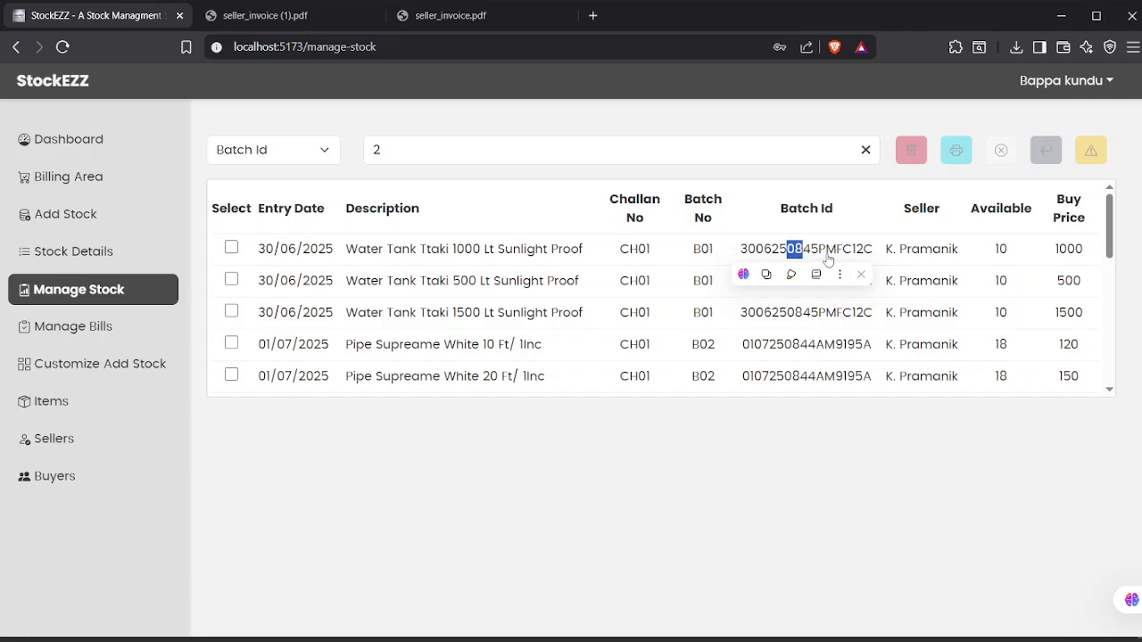
click(827, 259)
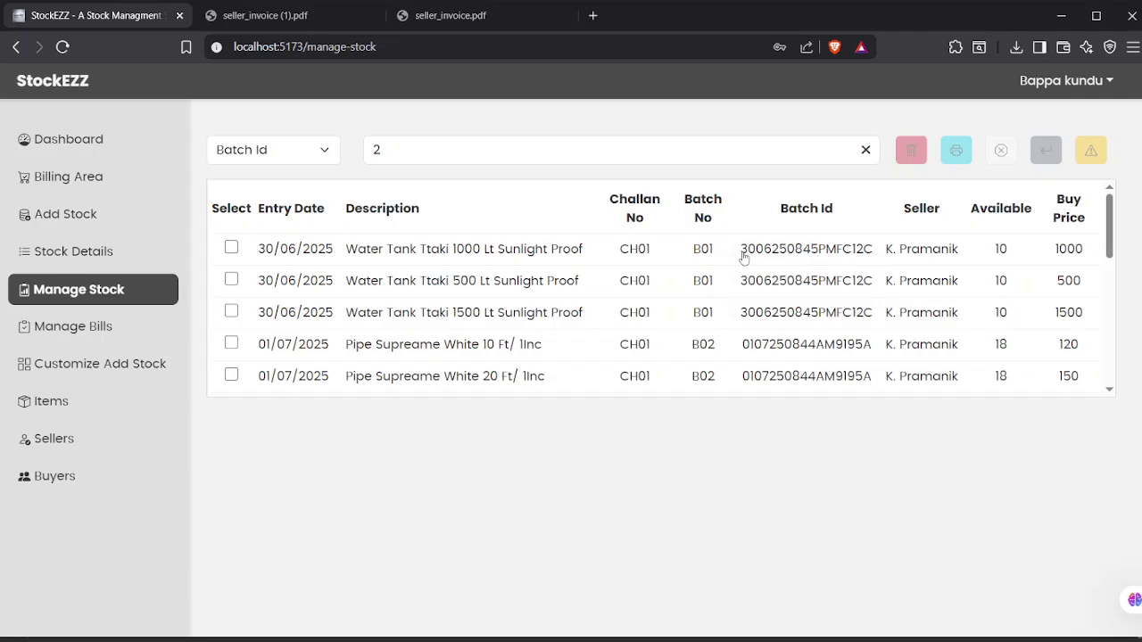
drag(740, 257, 874, 257)
Open the second page of Stock Details and bring the Batch Id column into view
click(125, 217)
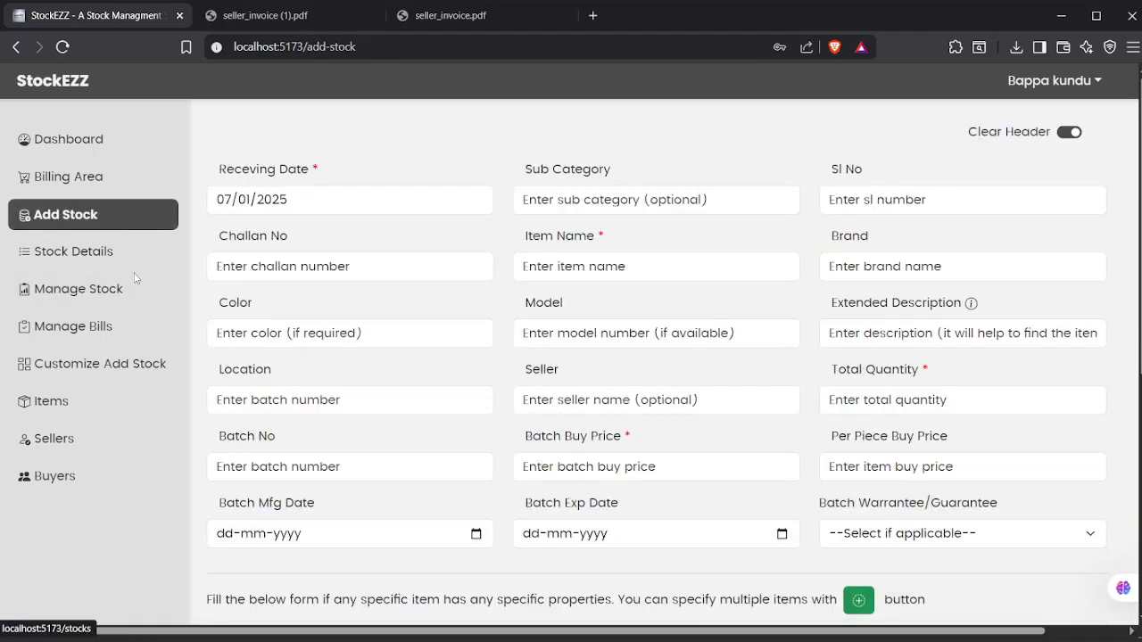
click(129, 256)
scroll(664, 299, down, 1)
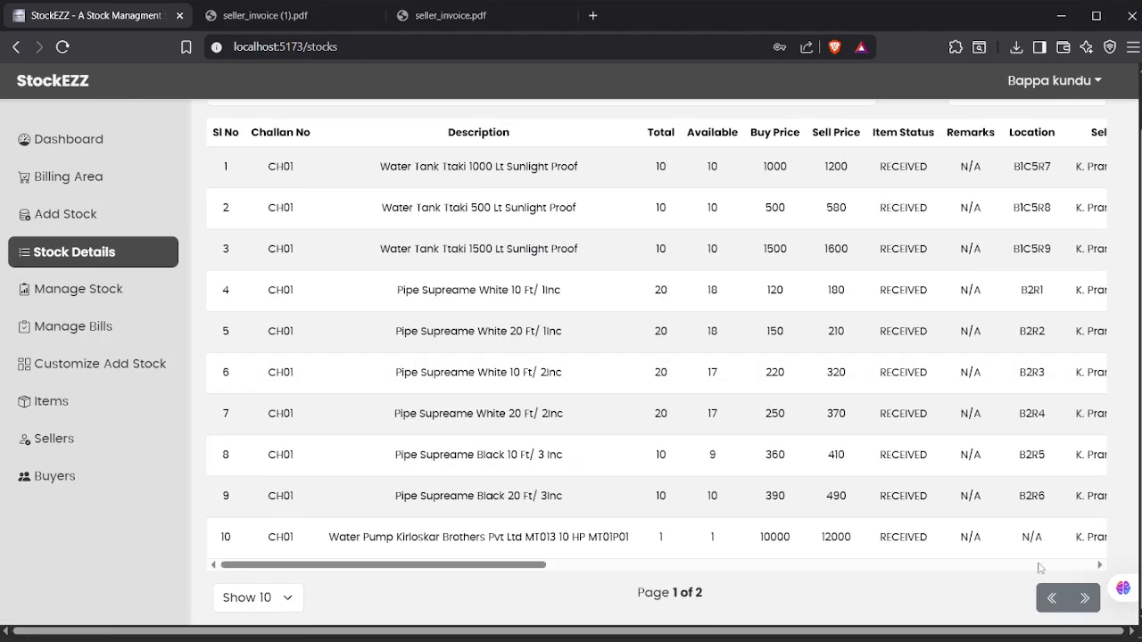
click(1094, 601)
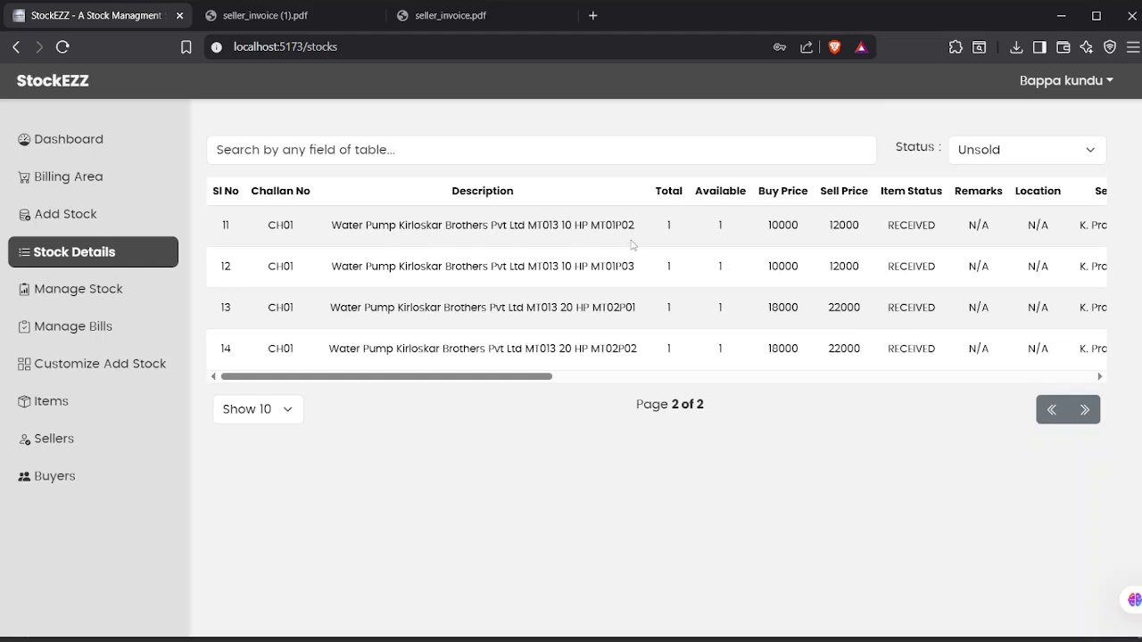
drag(518, 376, 738, 377)
Examine the leading digits of the Batch Id of the first water pump listed in Stock Details
drag(651, 225, 657, 225)
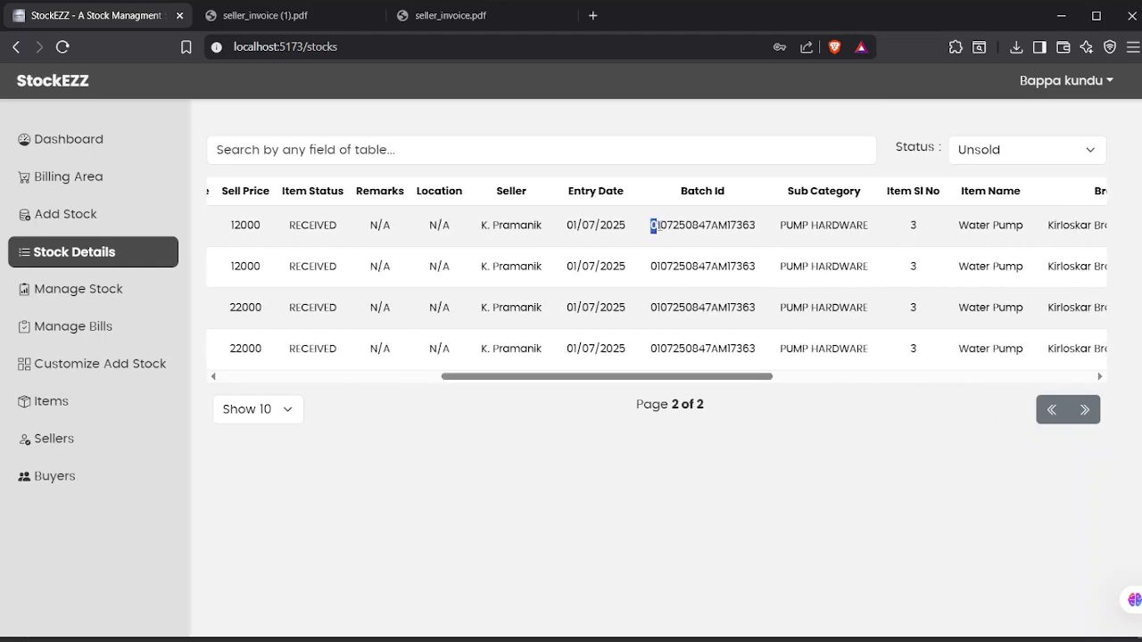
double_click(665, 225)
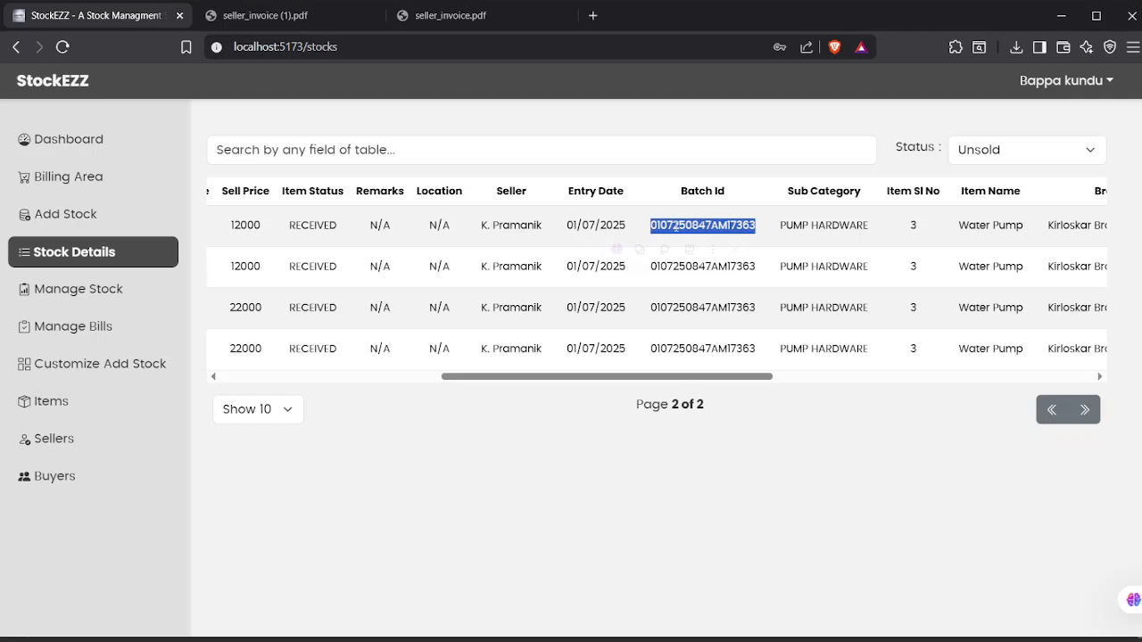
click(654, 227)
drag(652, 225, 657, 225)
click(654, 226)
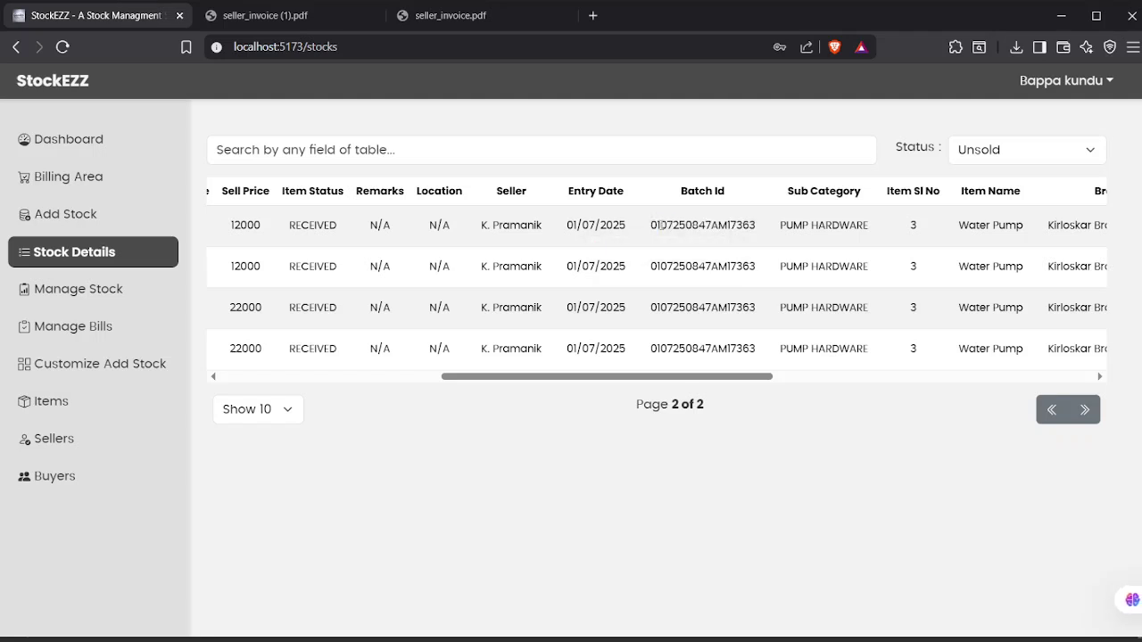
double_click(667, 225)
click(673, 226)
Examine the ending and the date-time part of the first water pump's Batch Id, and view the table's remaining columns through Warrantee/Guarantee Duration
drag(727, 226, 757, 224)
click(754, 223)
drag(757, 225, 727, 226)
click(664, 225)
drag(653, 224, 727, 225)
click(728, 225)
drag(648, 379, 1006, 357)
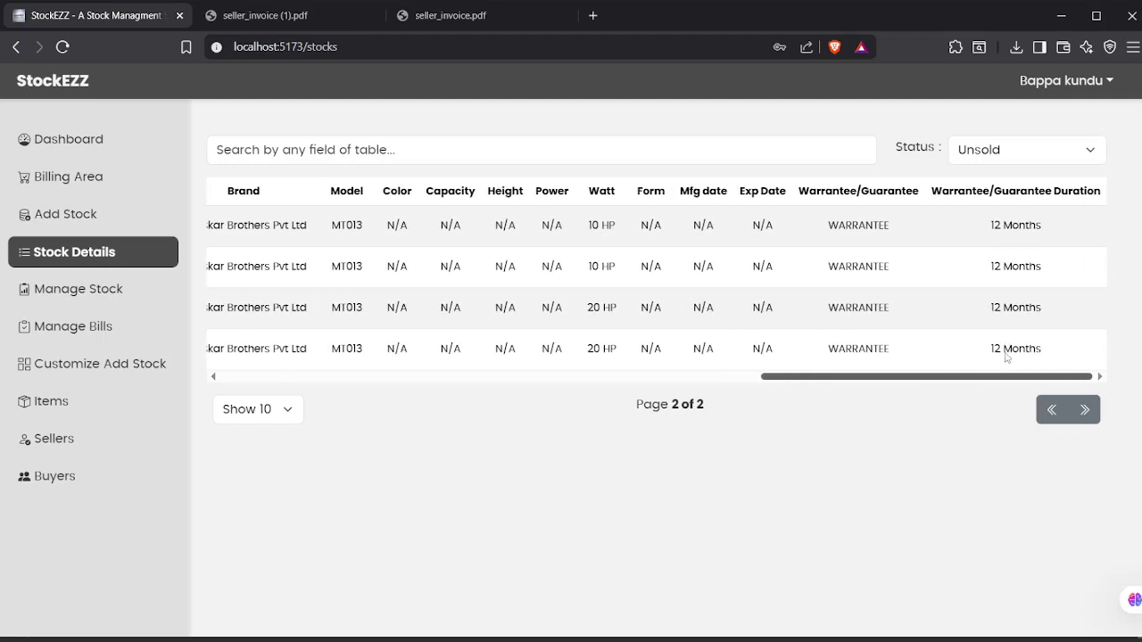